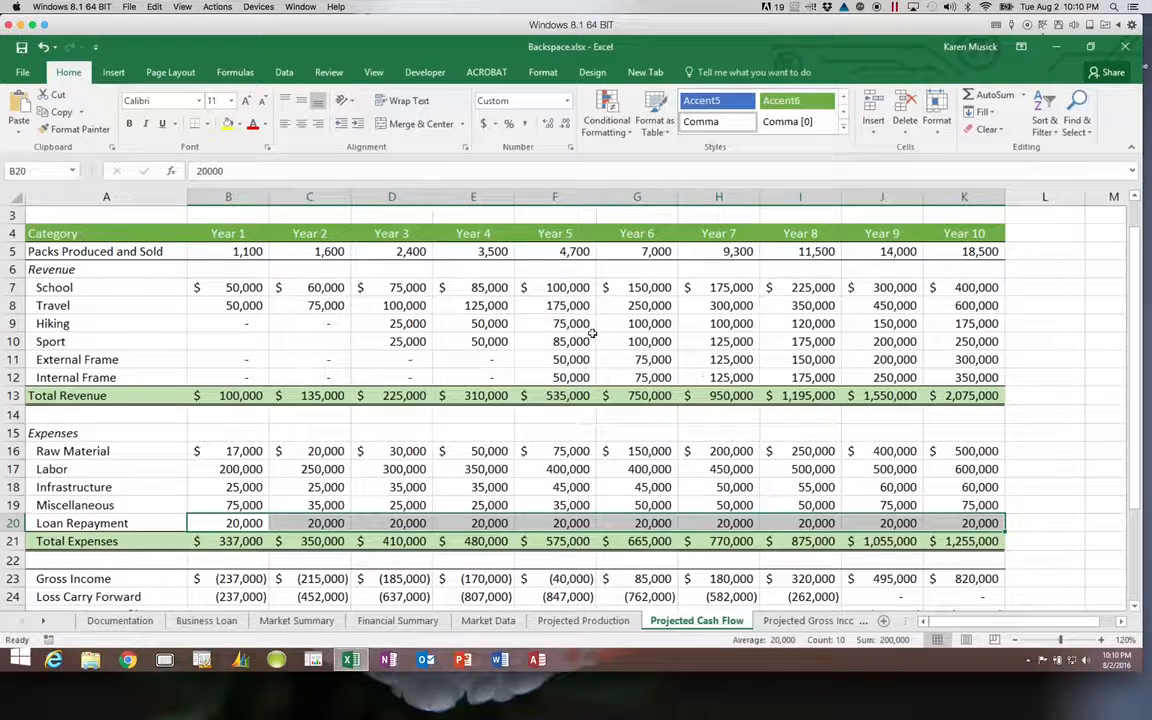
# Select the Year headings A4:K4 together with the Total Revenue and Total Expenses rows.
pyautogui.moveTo(172, 232); pyautogui.dragTo(968, 234)
pyautogui.click(966, 233)
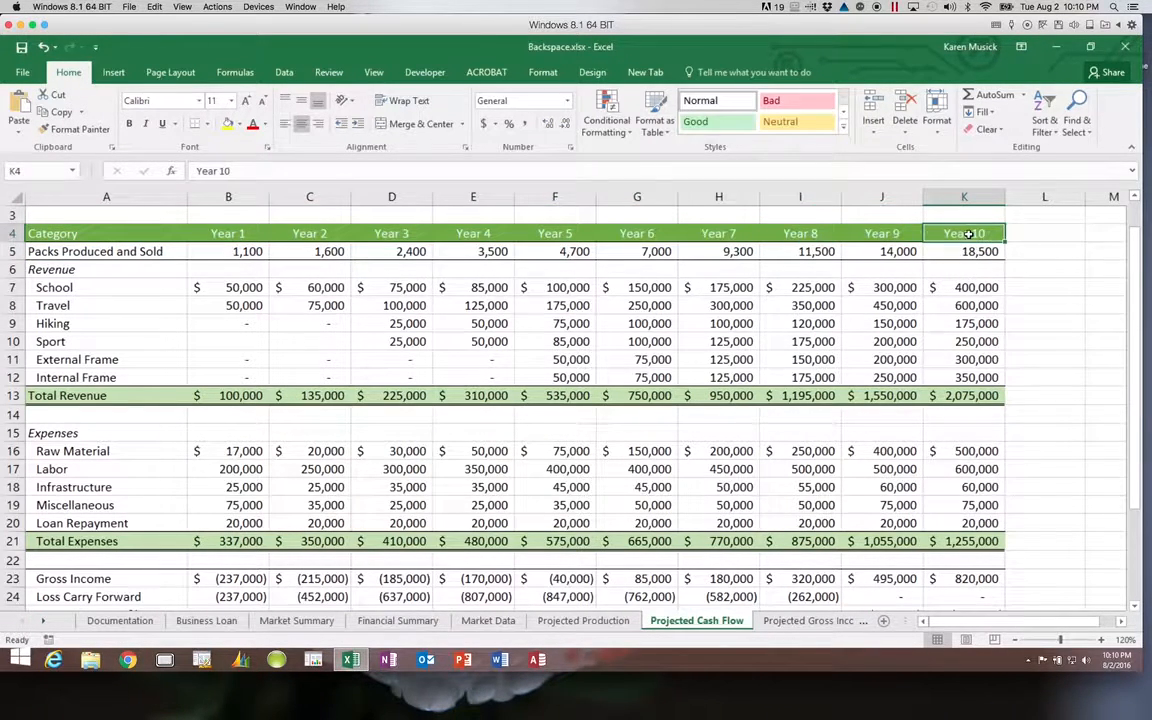
pyautogui.click(166, 231)
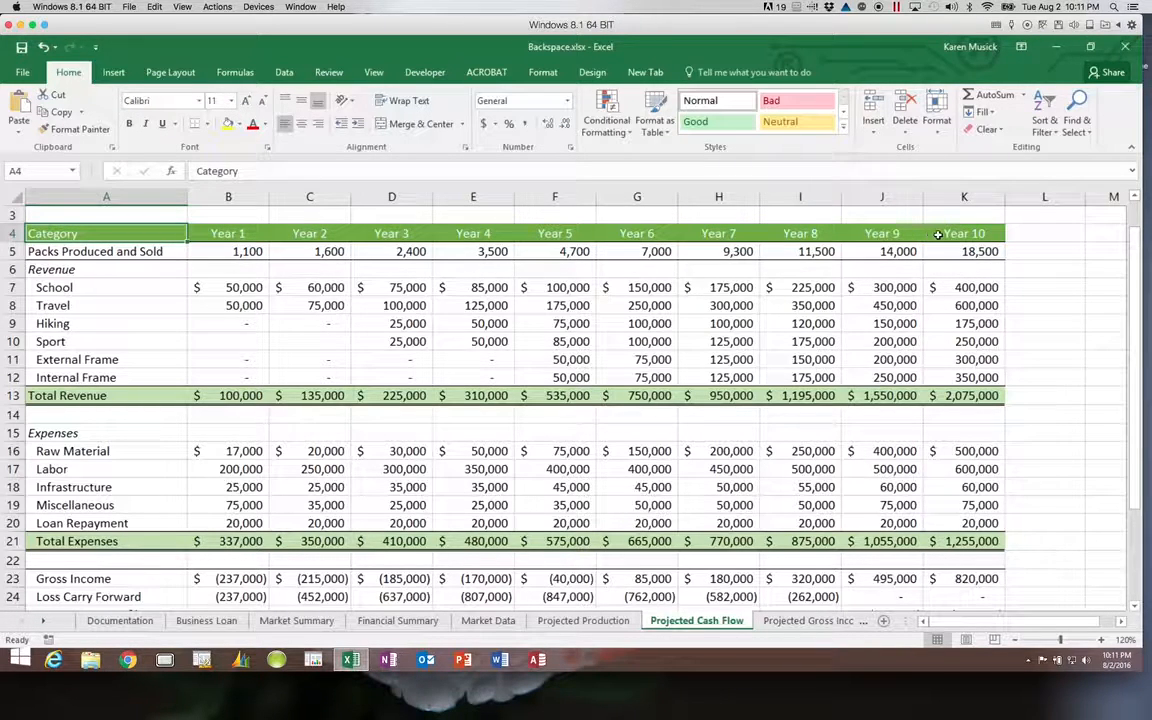
pyautogui.keyDown('shift'); pyautogui.click(964, 234); pyautogui.keyUp('shift')
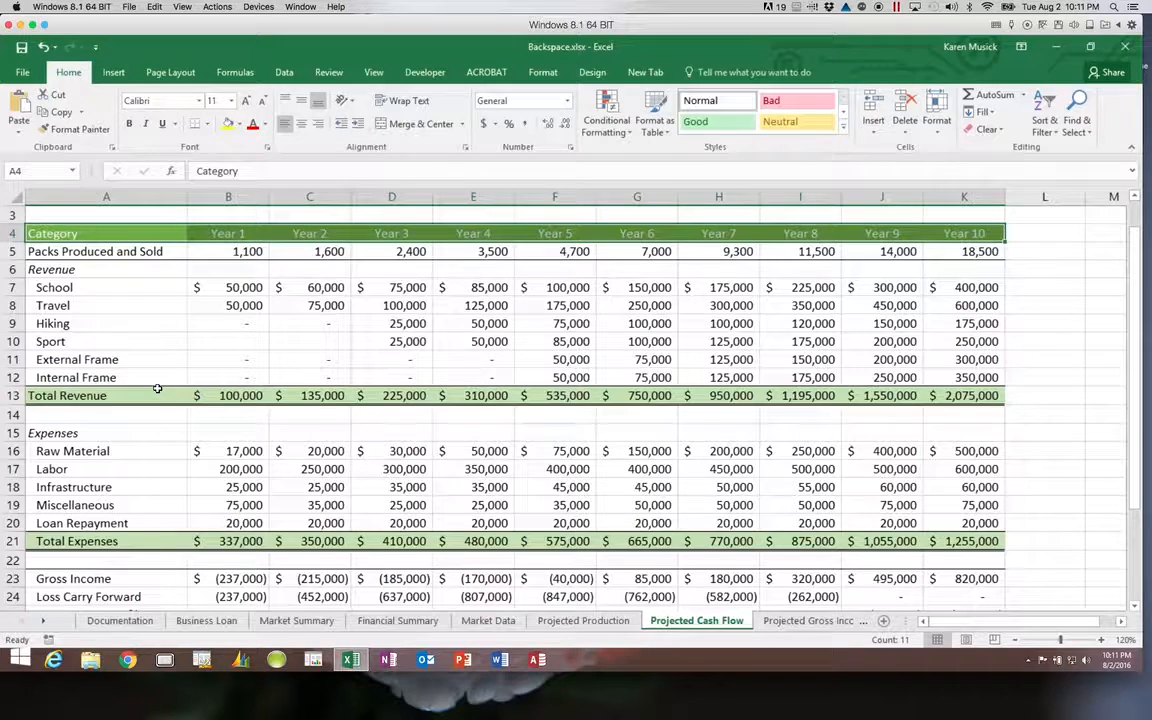
pyautogui.moveTo(147, 392); pyautogui.dragTo(929, 396)
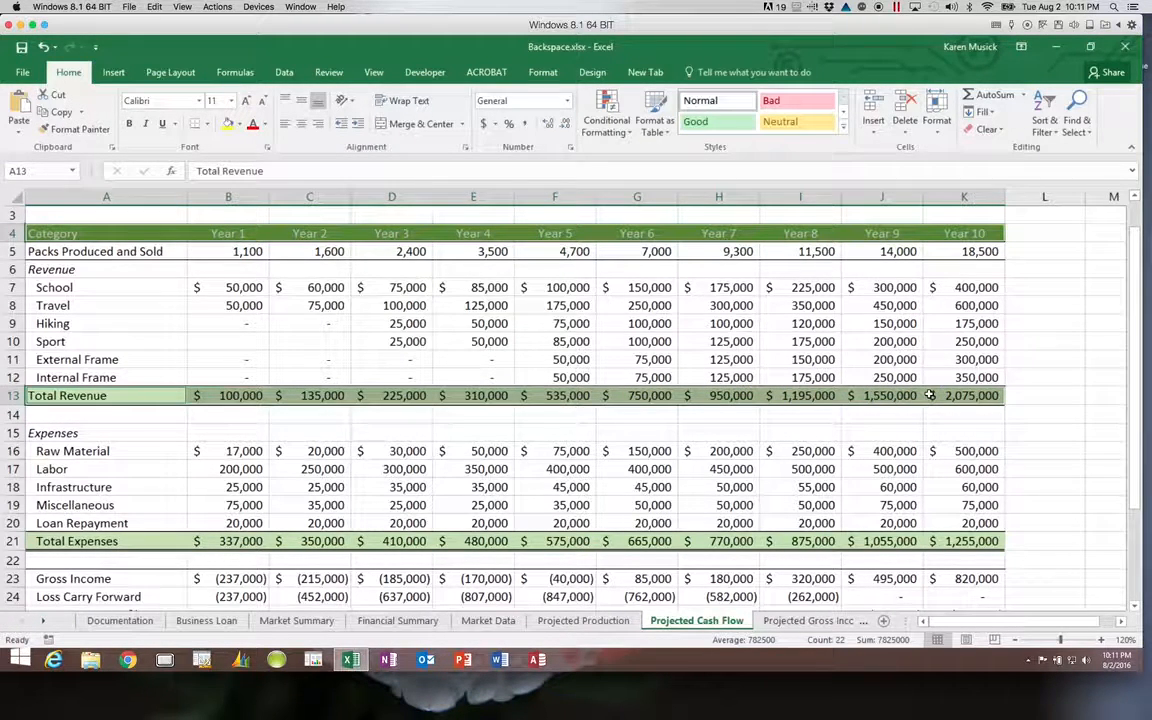
pyautogui.keyDown('ctrl'); pyautogui.click(191, 541); pyautogui.keyUp('ctrl')
pyautogui.moveTo(191, 541); pyautogui.dragTo(955, 541)
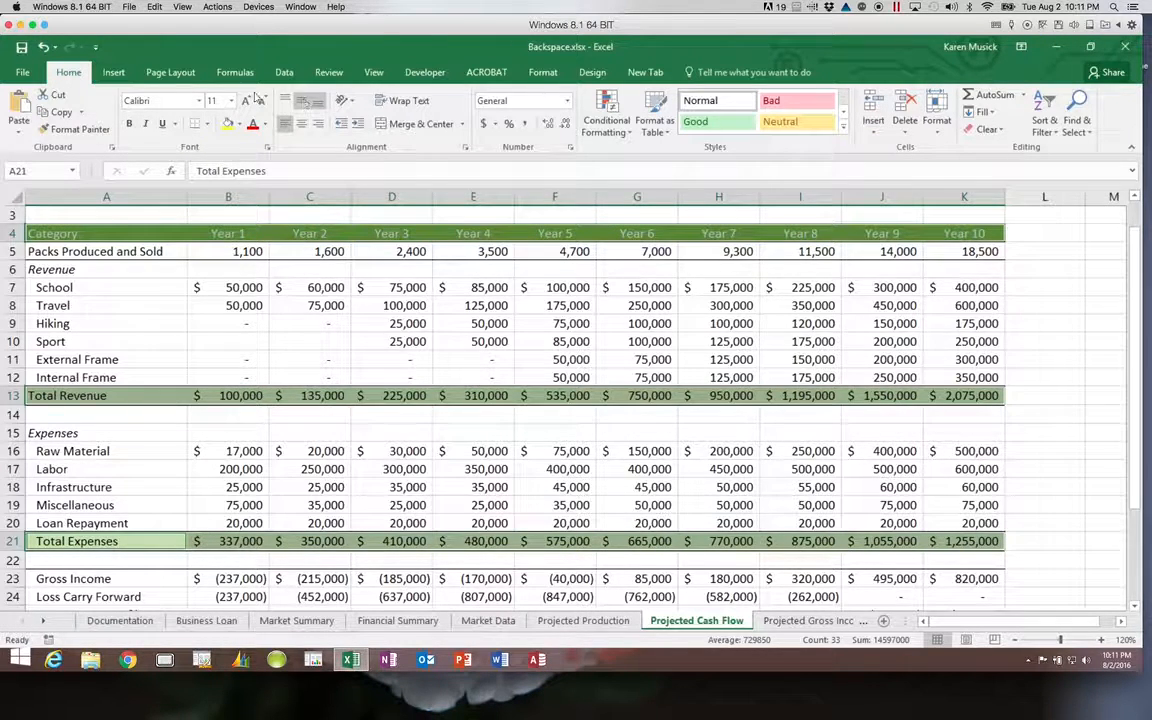
pyautogui.click(113, 73)
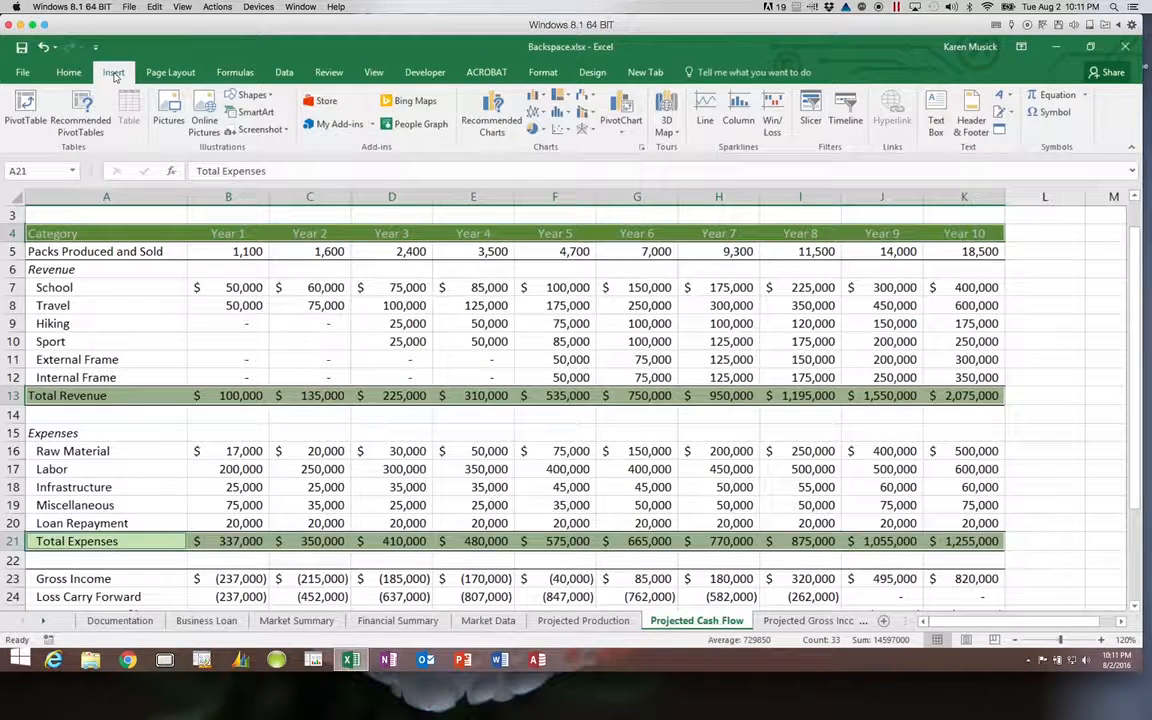
# Insert a Clustered Column chart from Recommended Charts after previewing the line, area and bar options.
pyautogui.click(494, 122)
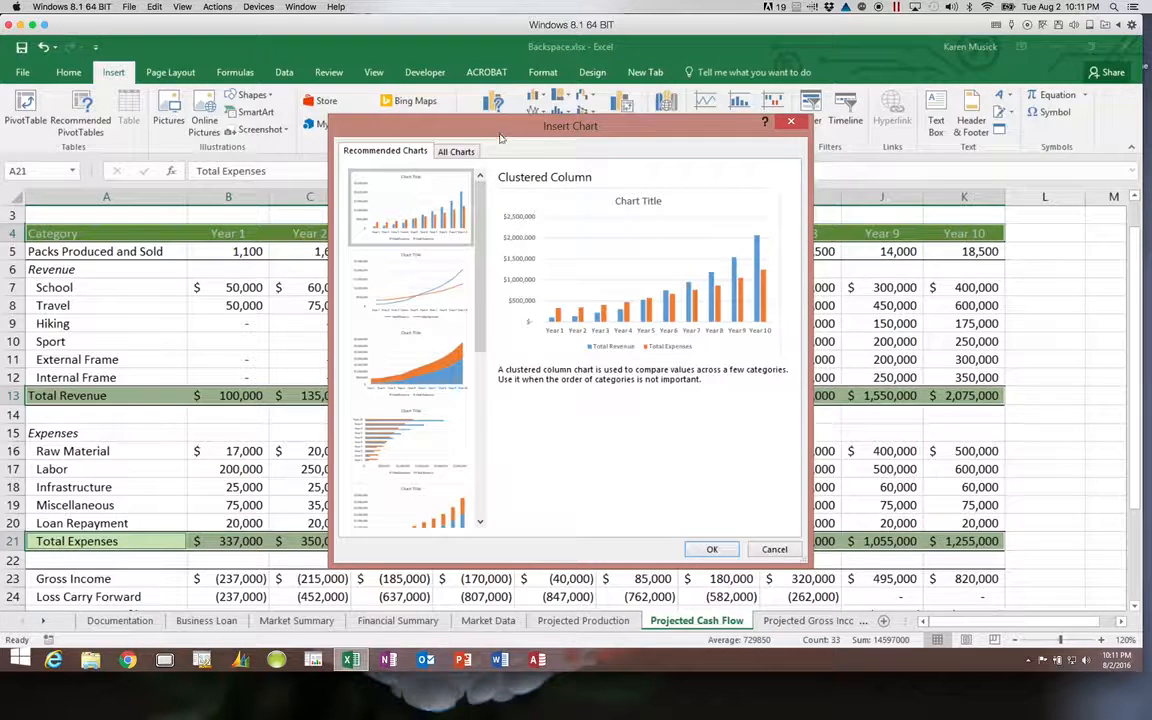
pyautogui.click(443, 280)
pyautogui.click(445, 360)
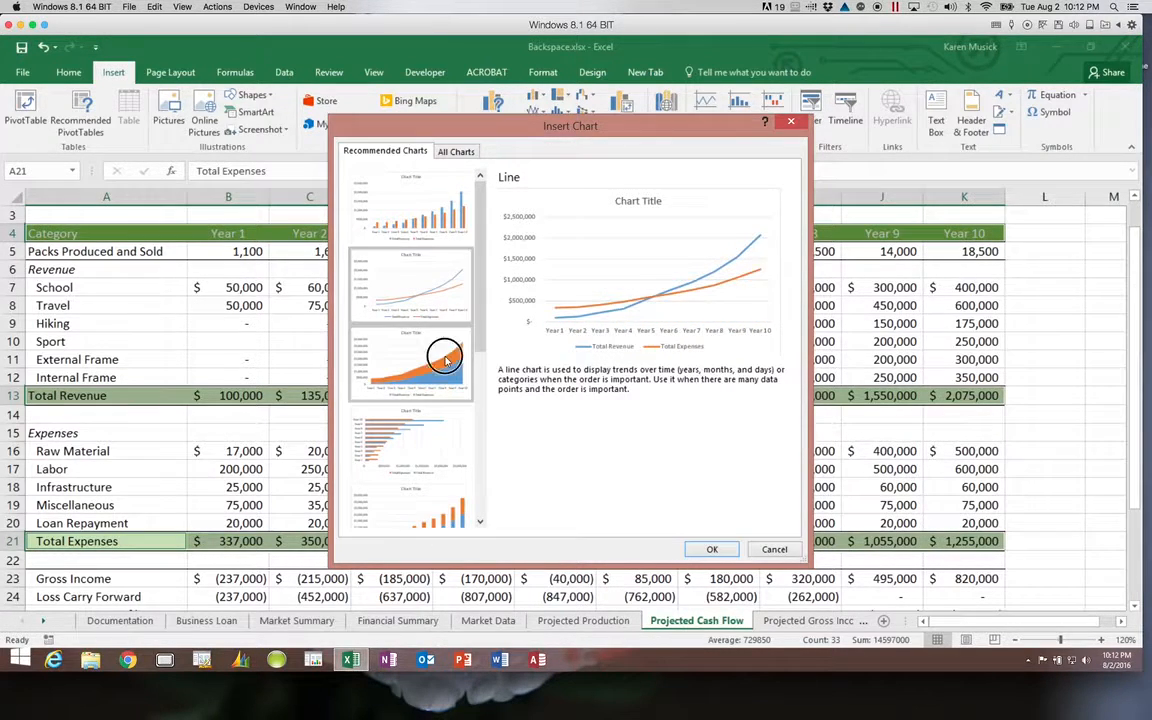
pyautogui.click(437, 447)
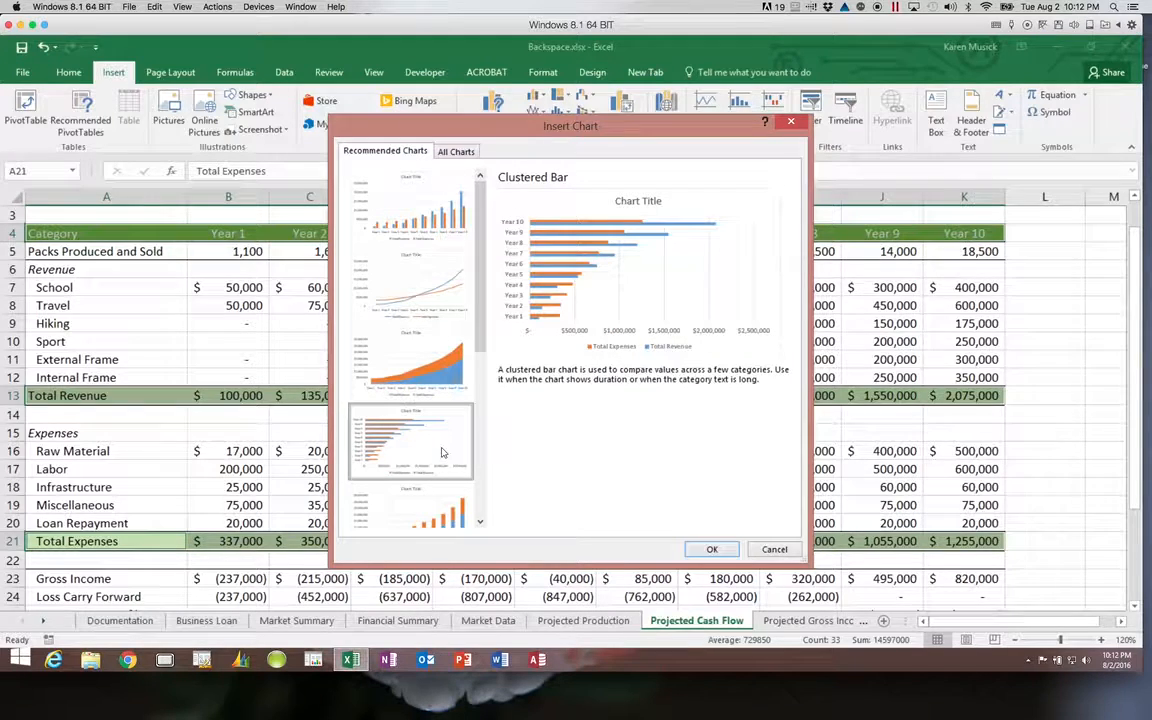
pyautogui.click(437, 500)
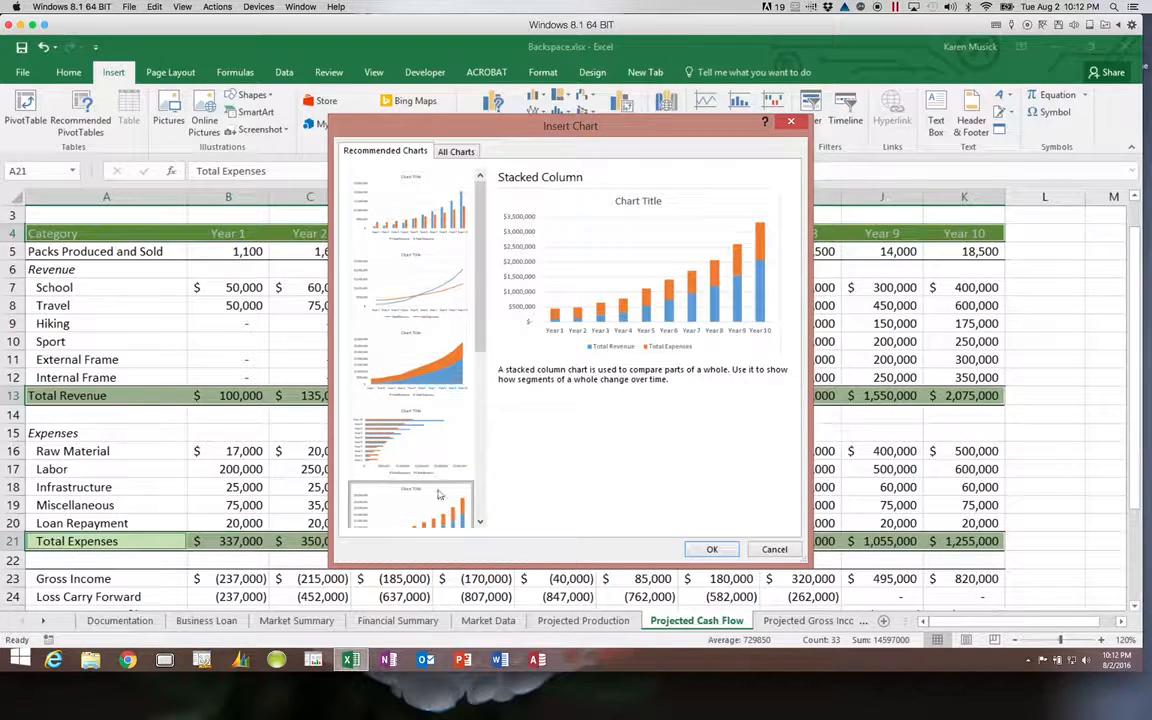
pyautogui.click(430, 238)
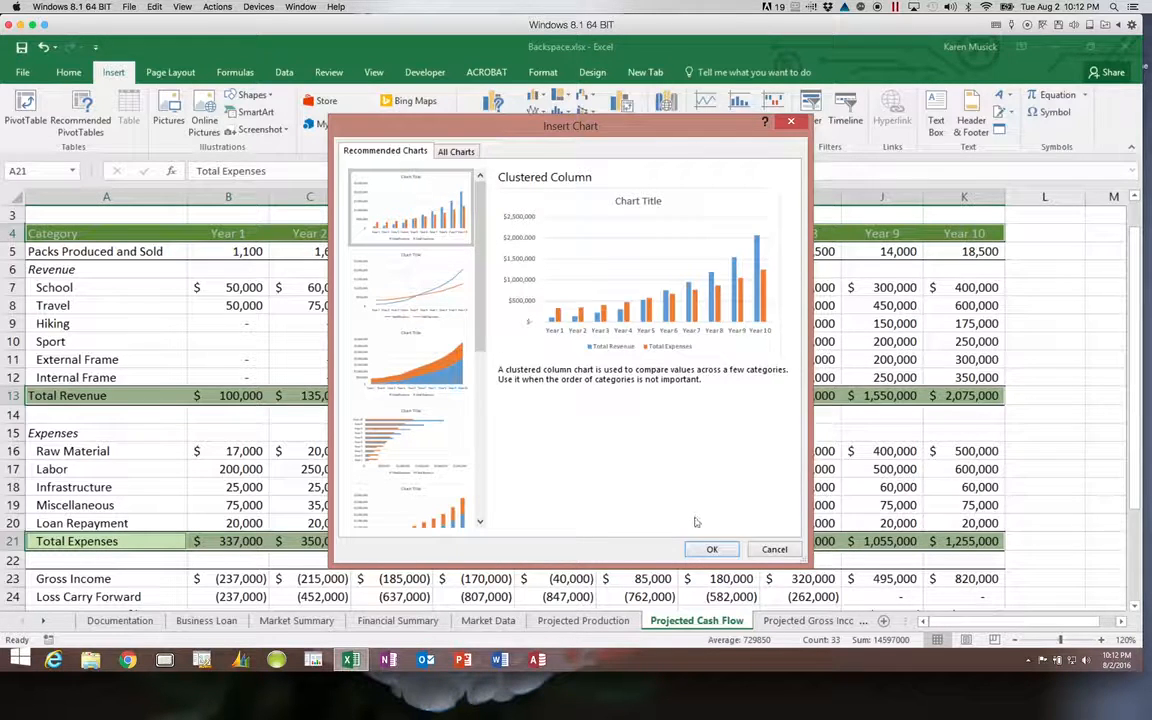
pyautogui.click(709, 548)
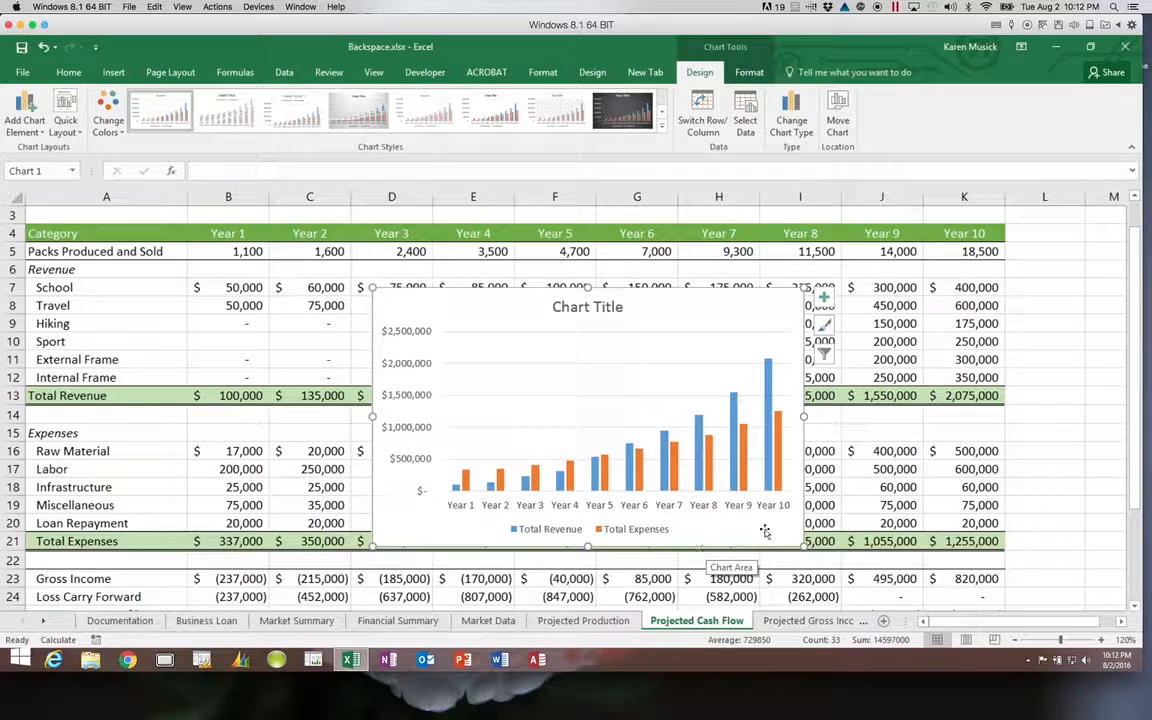
# Apply chart Style 14 to the revenue and expenses column chart.
pyautogui.click(825, 326)
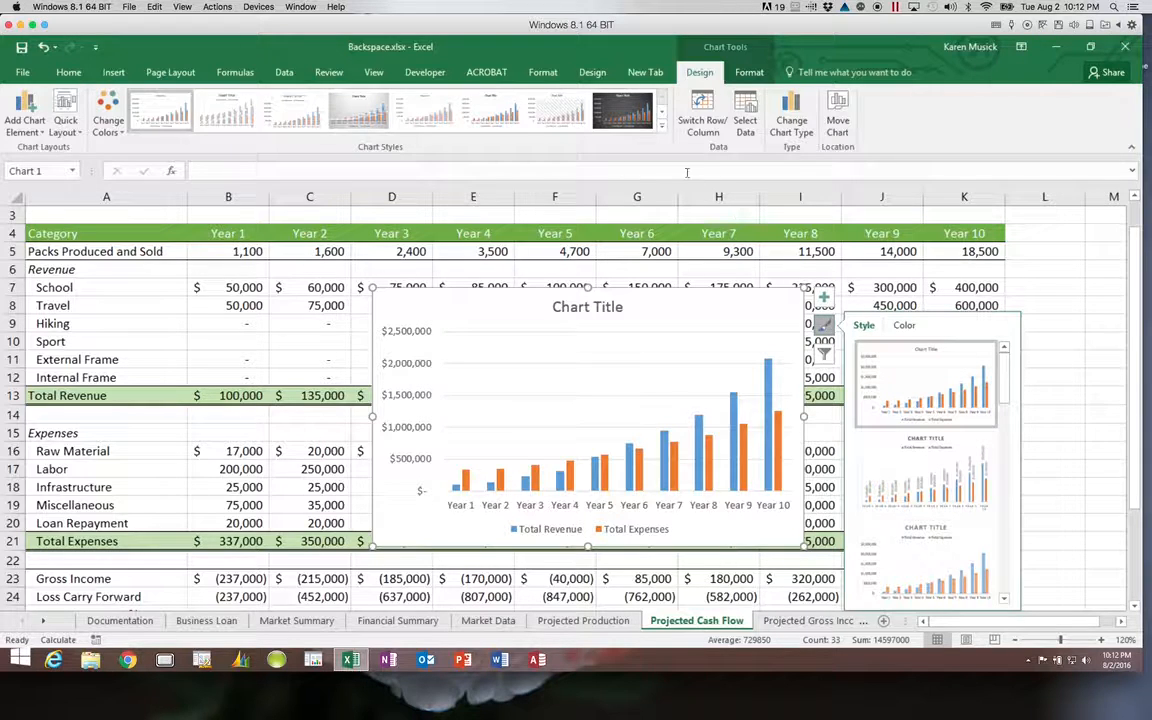
pyautogui.click(661, 128)
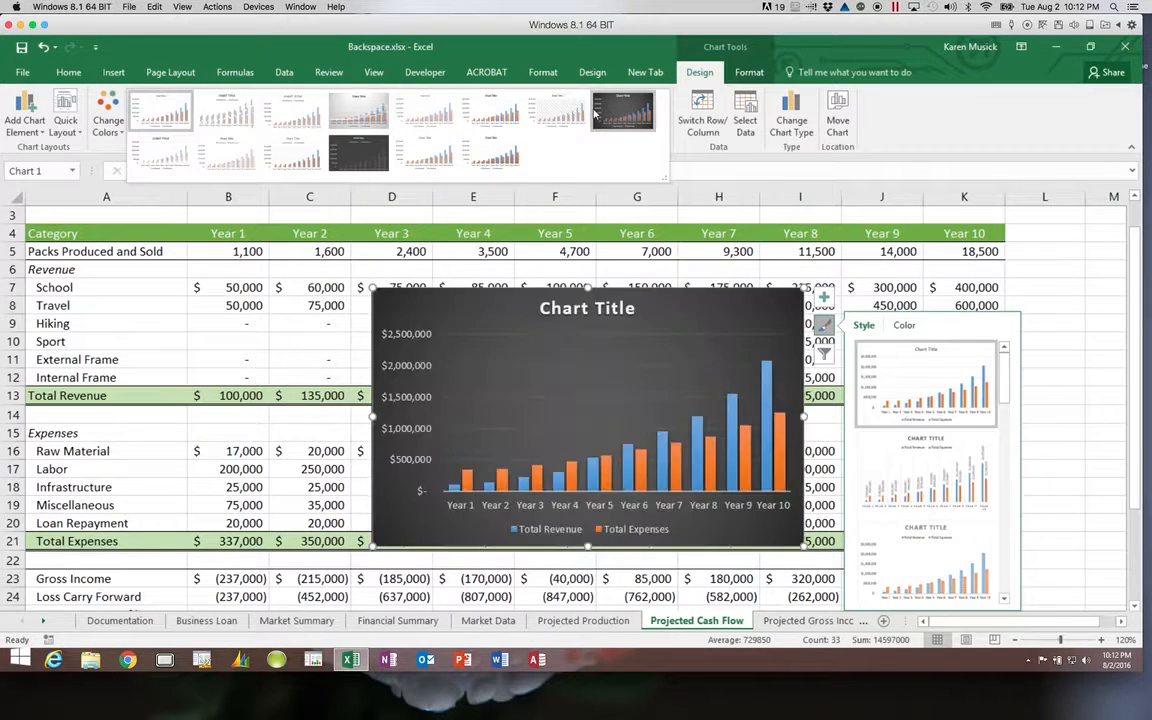
pyautogui.click(496, 150)
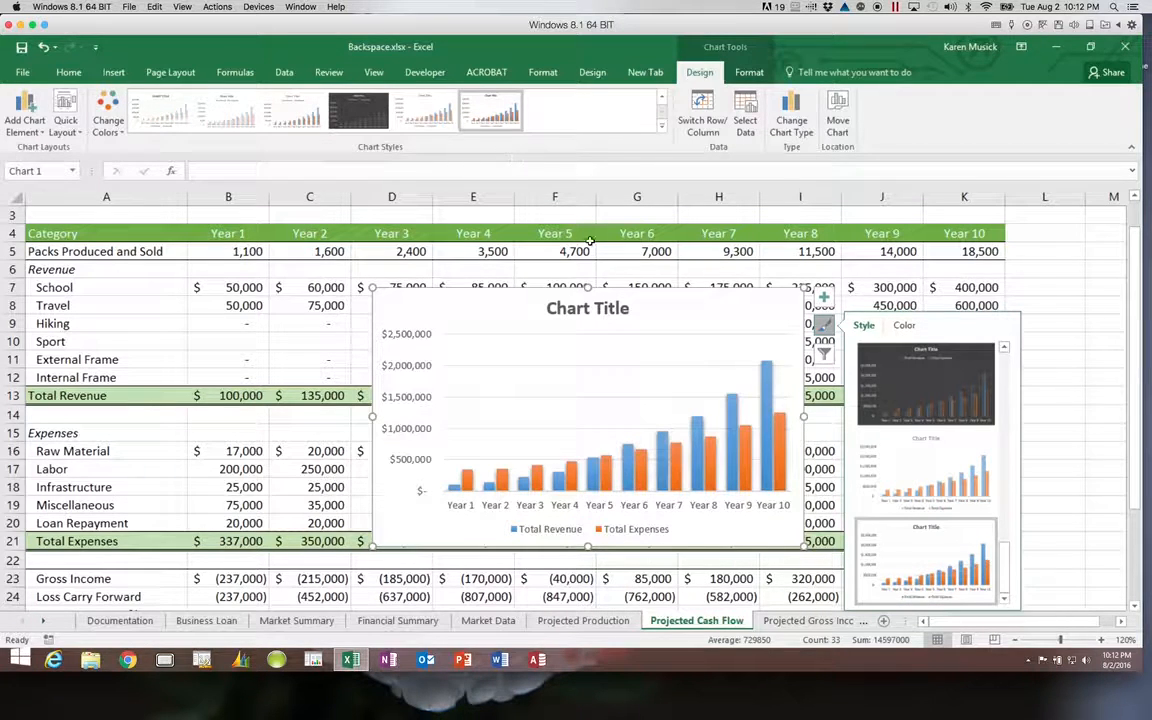
pyautogui.click(824, 325)
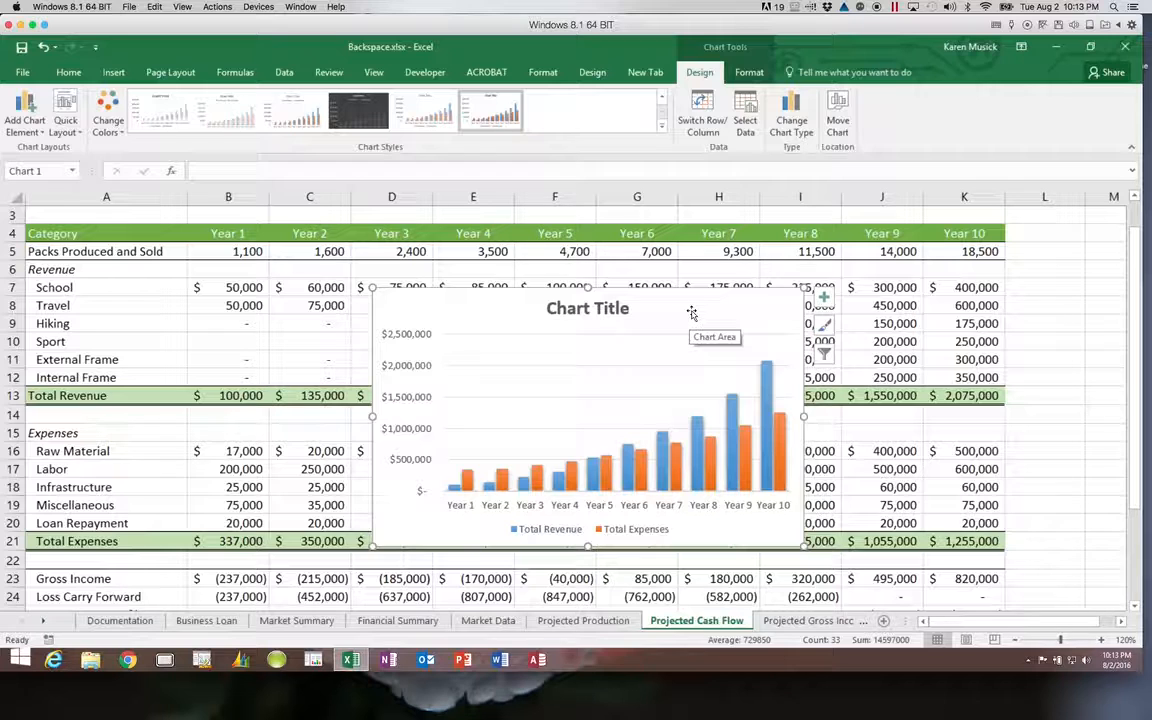
# Move the chart as an object onto the Financial Summary sheet.
pyautogui.click(838, 113)
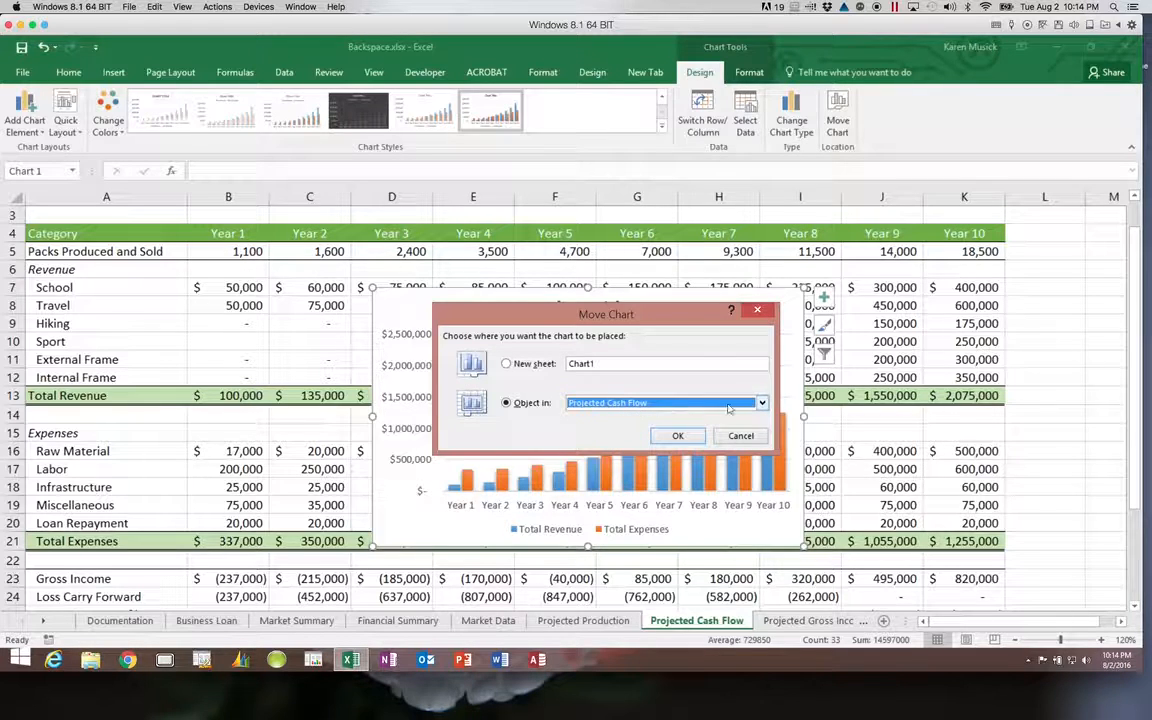
pyautogui.click(762, 403)
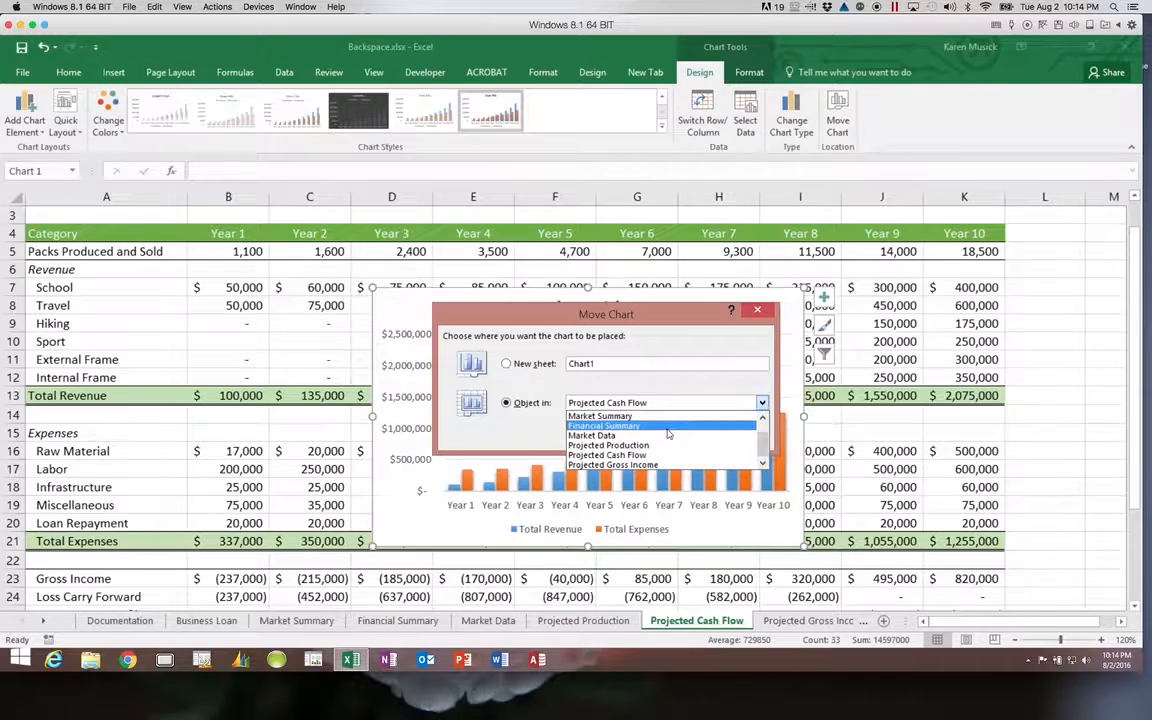
pyautogui.click(610, 426)
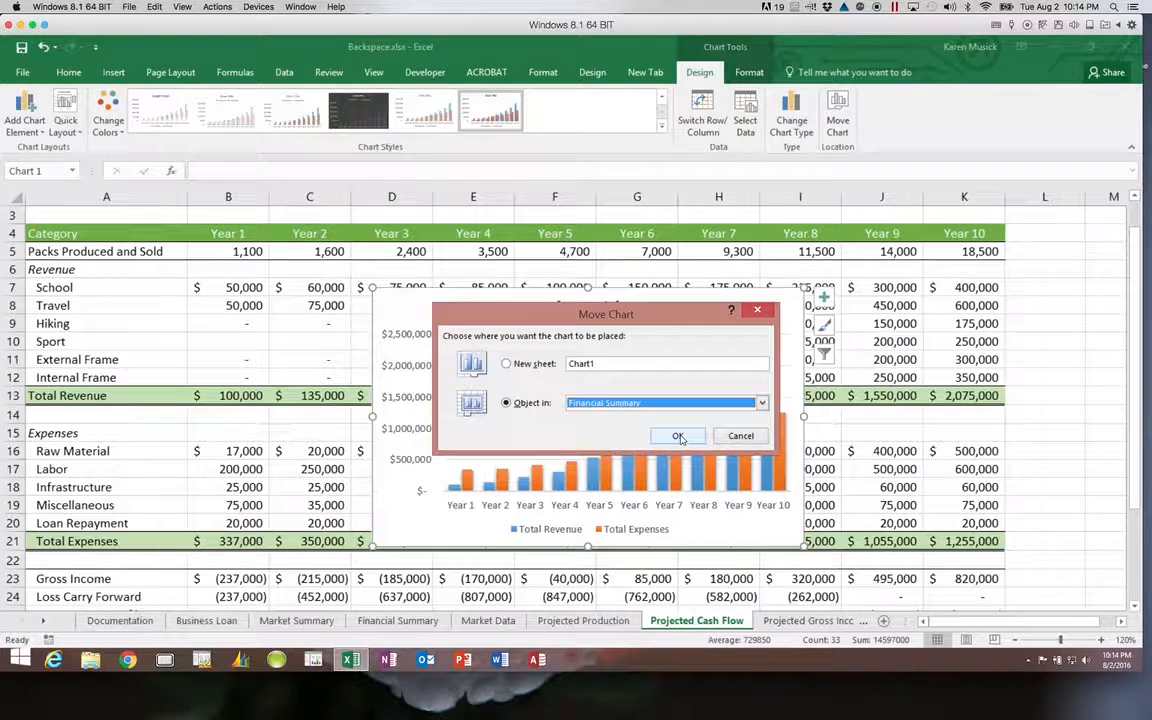
pyautogui.click(673, 435)
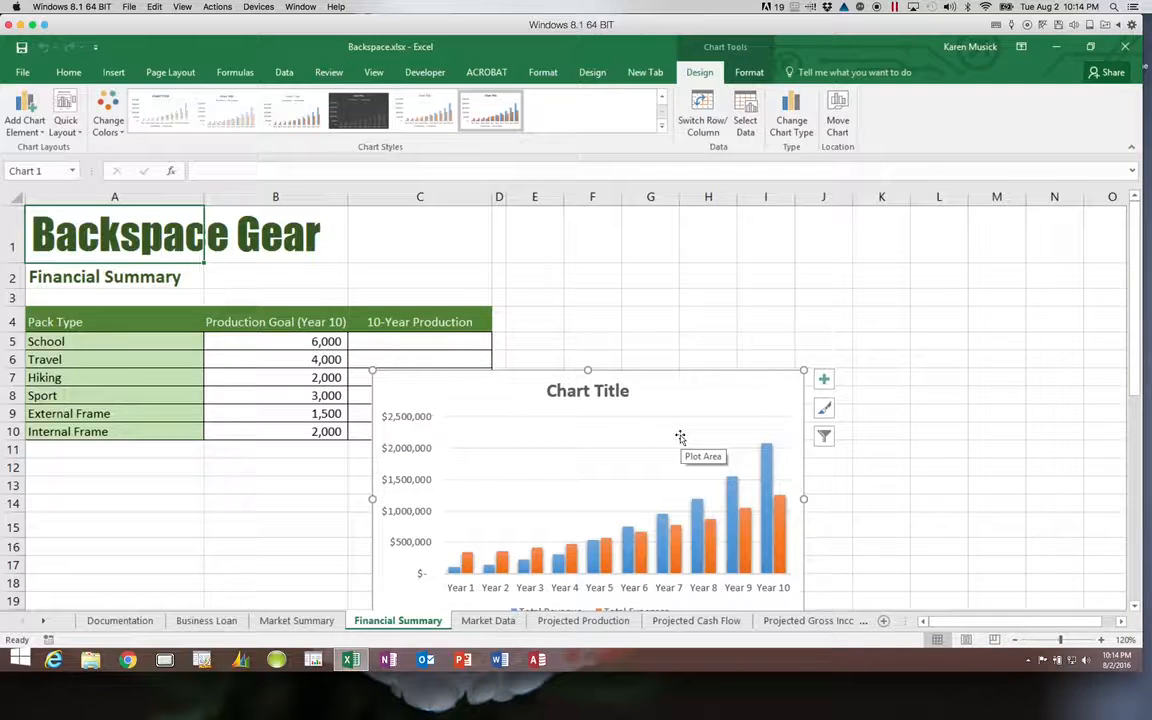
# Reposition the chart over columns E to L and stretch it down to about row 20.
pyautogui.click(1135, 608)
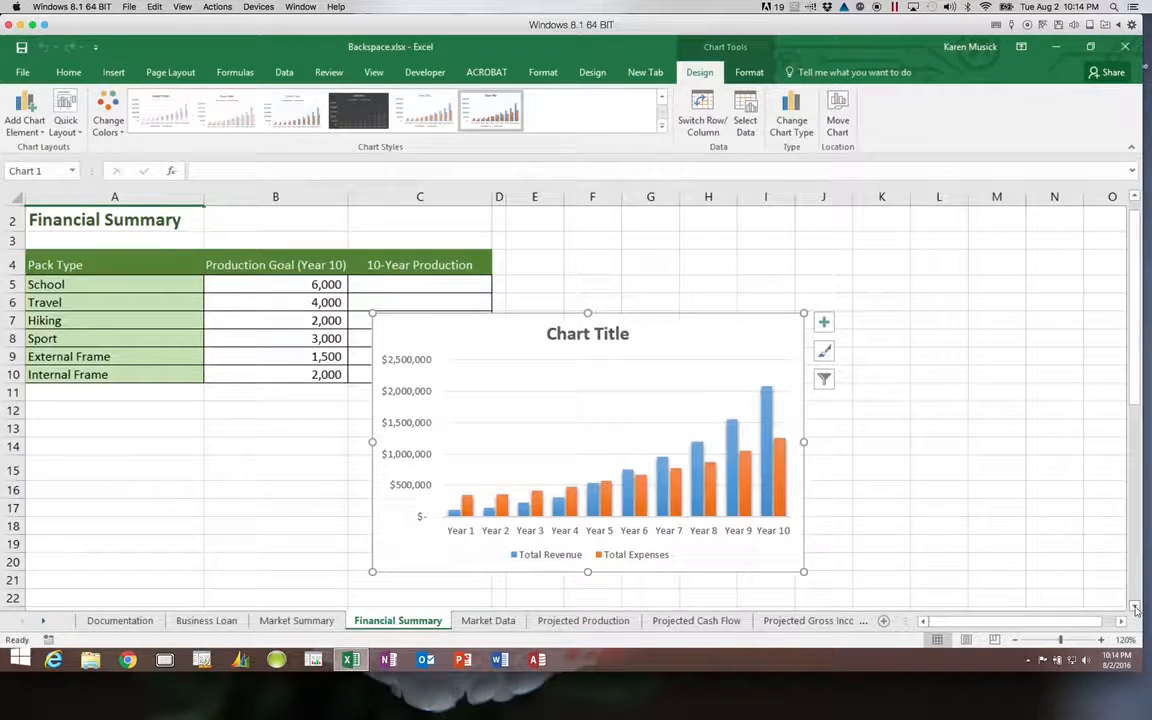
pyautogui.click(690, 335)
pyautogui.moveTo(692, 336); pyautogui.dragTo(827, 278)
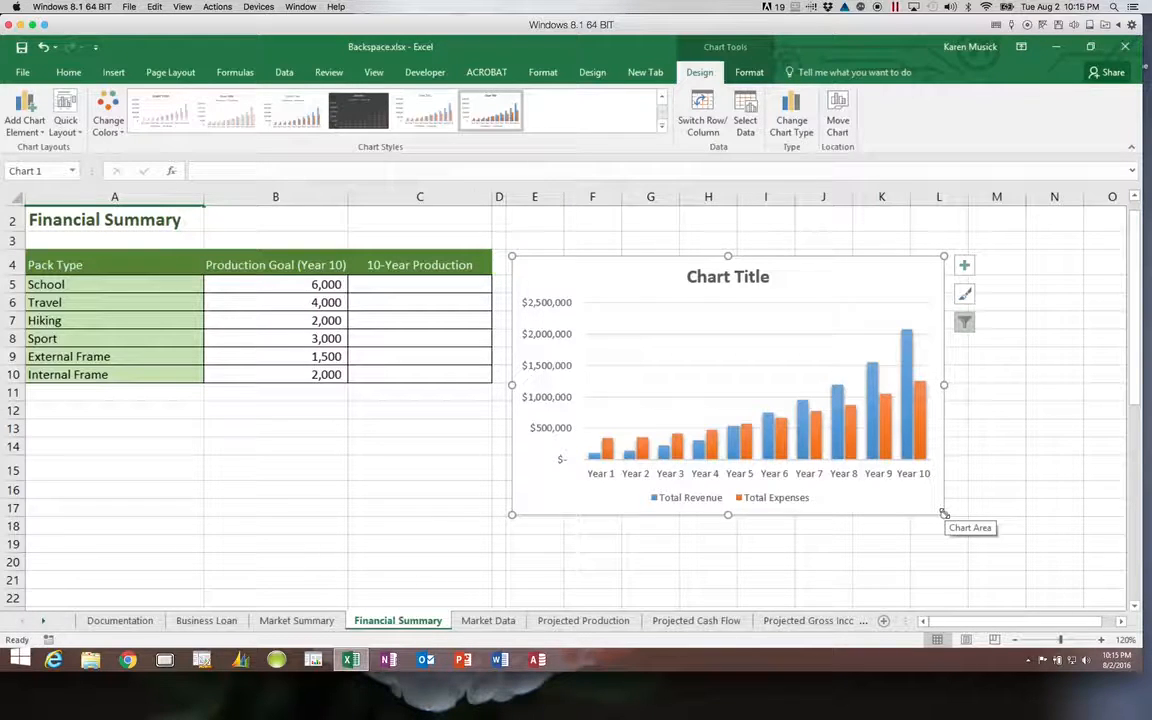
pyautogui.moveTo(944, 513); pyautogui.dragTo(961, 565)
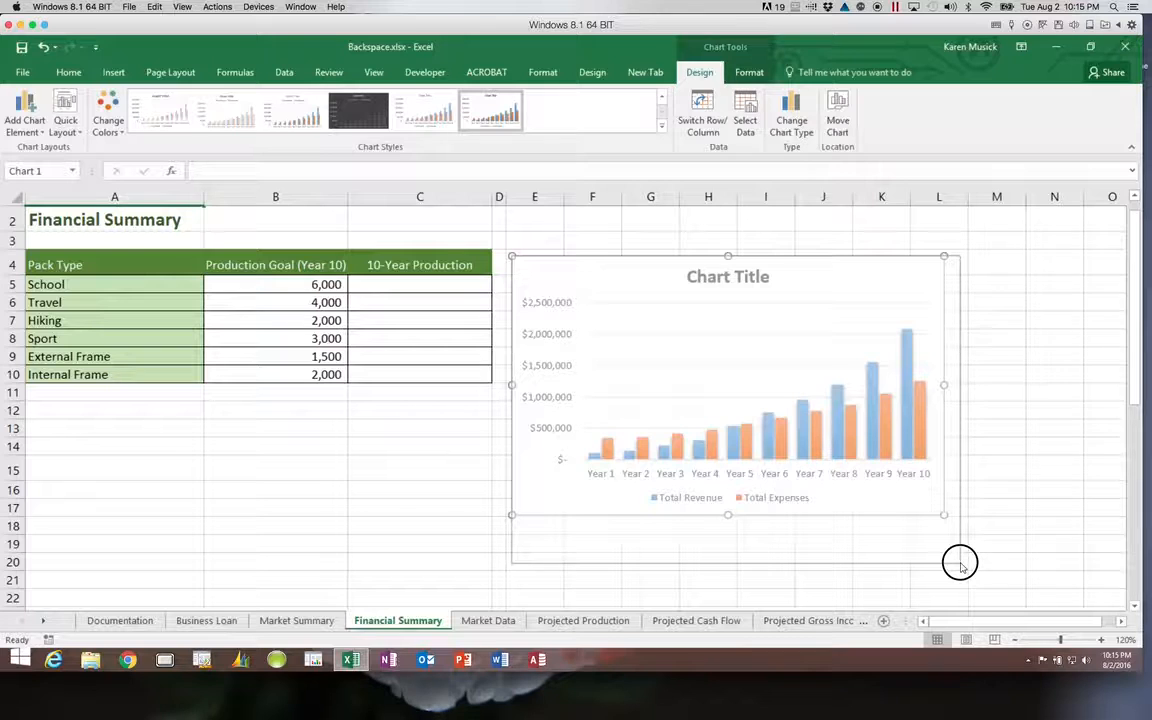
pyautogui.moveTo(960, 562)
pyautogui.mouseDown()
pyautogui.moveTo(967, 553)
pyautogui.moveTo(960, 563)
pyautogui.mouseUp()
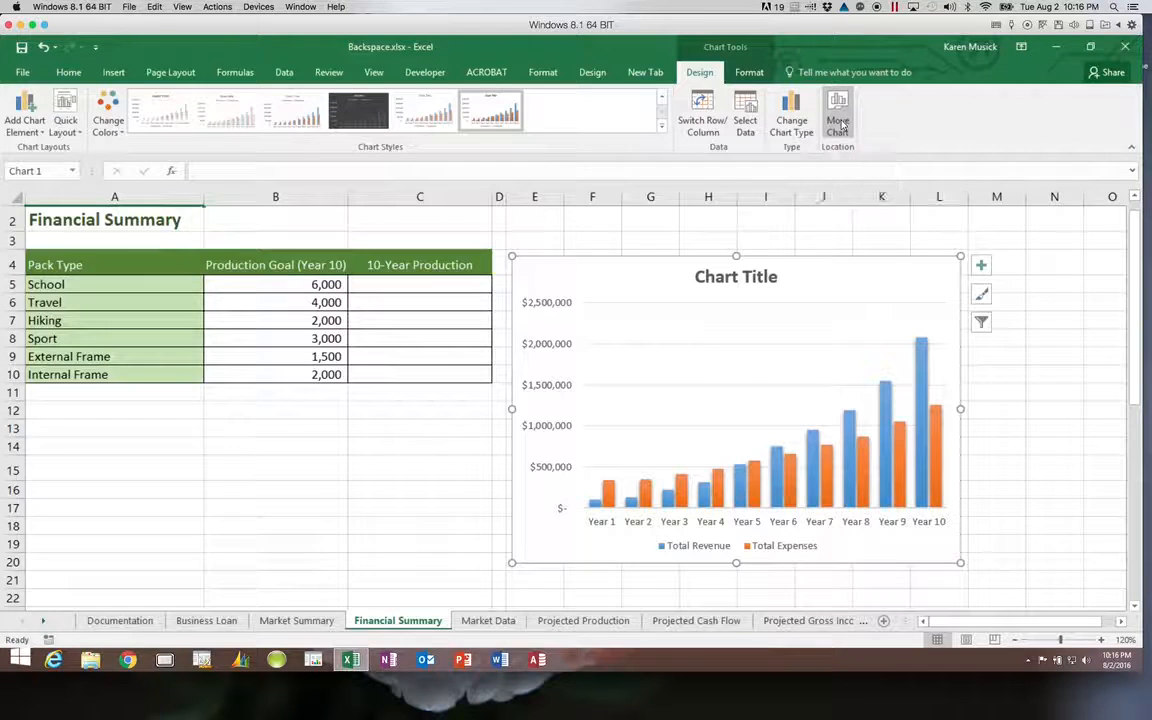
pyautogui.click(731, 280)
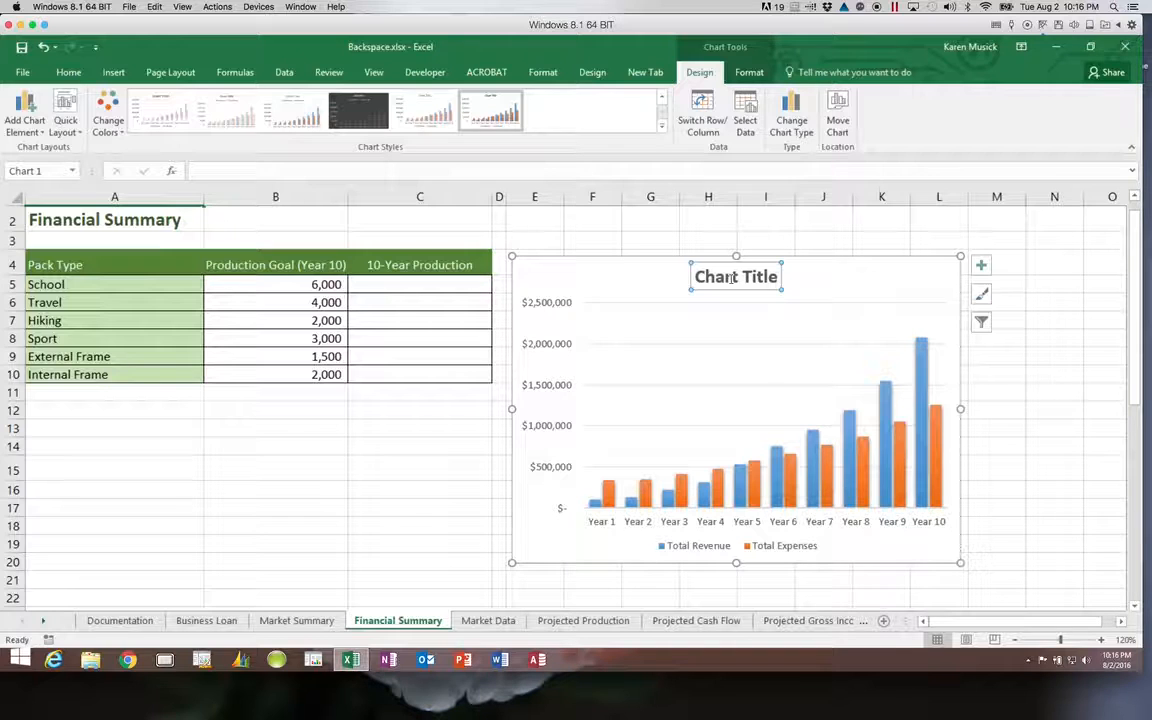
# Replace the placeholder chart title with 'Projected Revenue and Expenses'.
pyautogui.write('Projected')
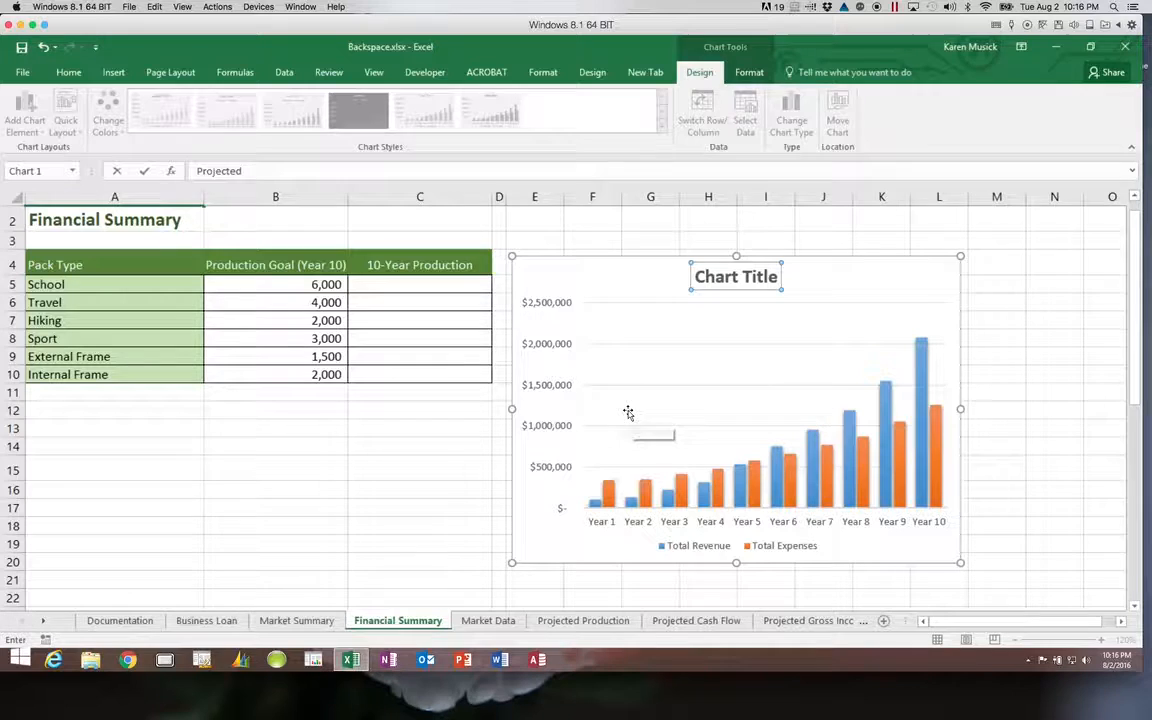
pyautogui.write('Revenue and Expenses')
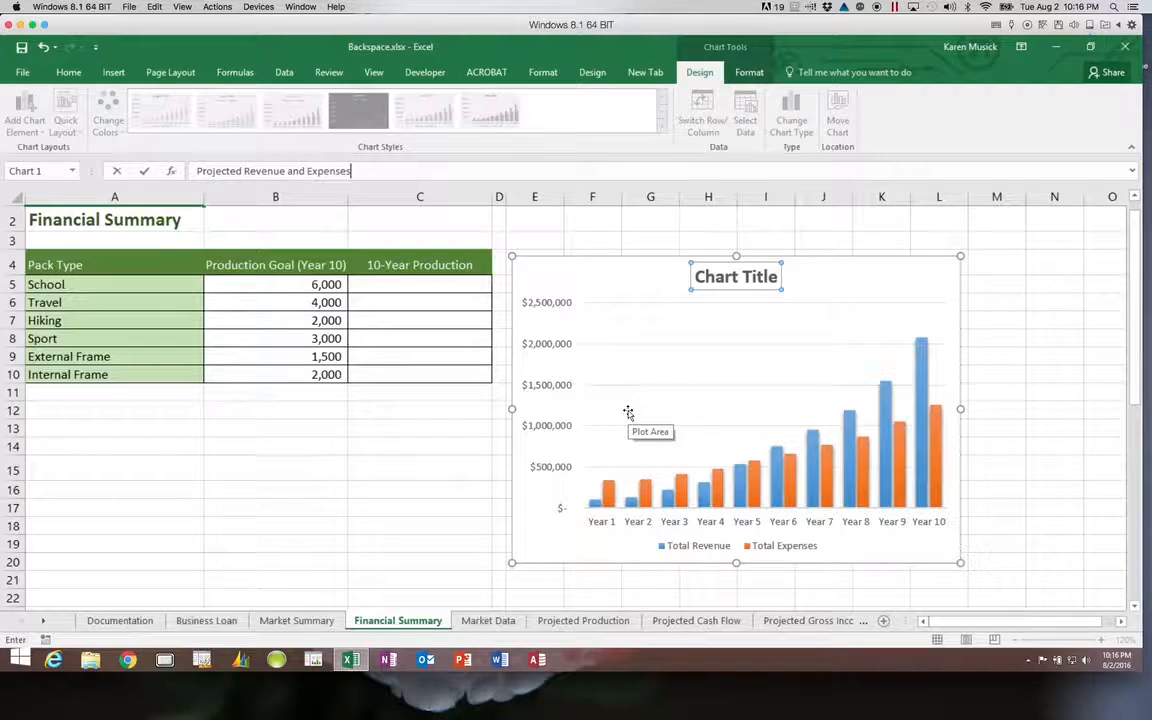
pyautogui.press('Return')
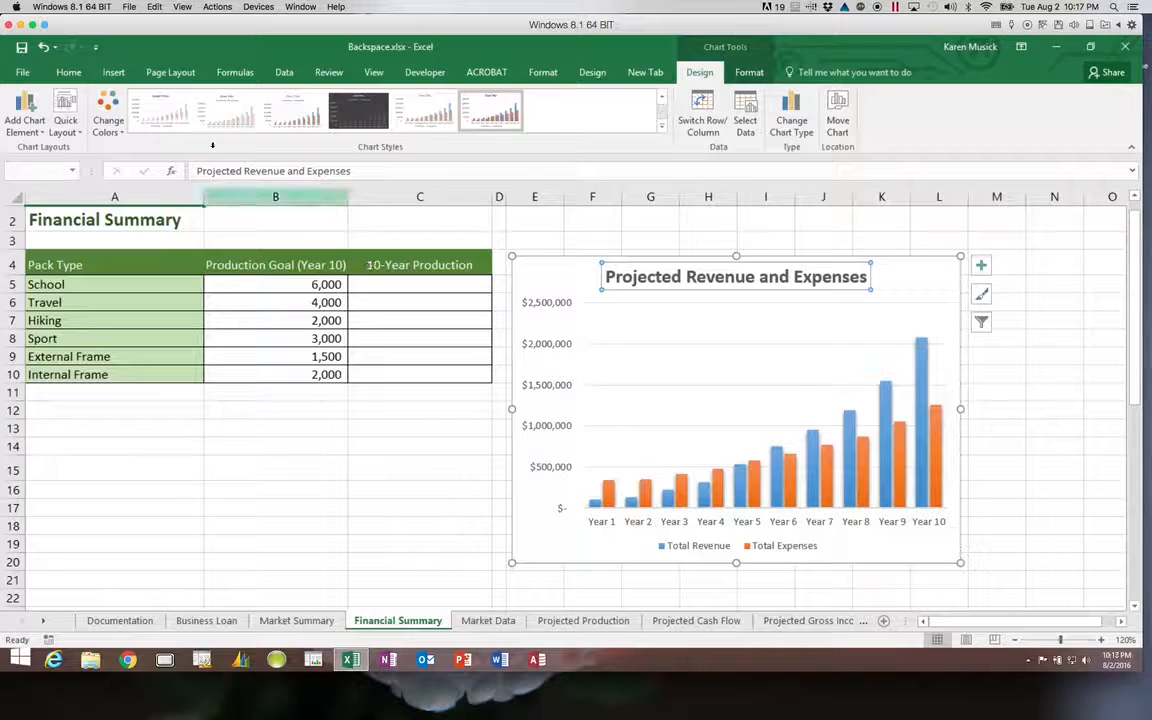
# Format the chart title in Calibri Light with the Green, Accent 6, Darker 25% font colour.
pyautogui.click(80, 73)
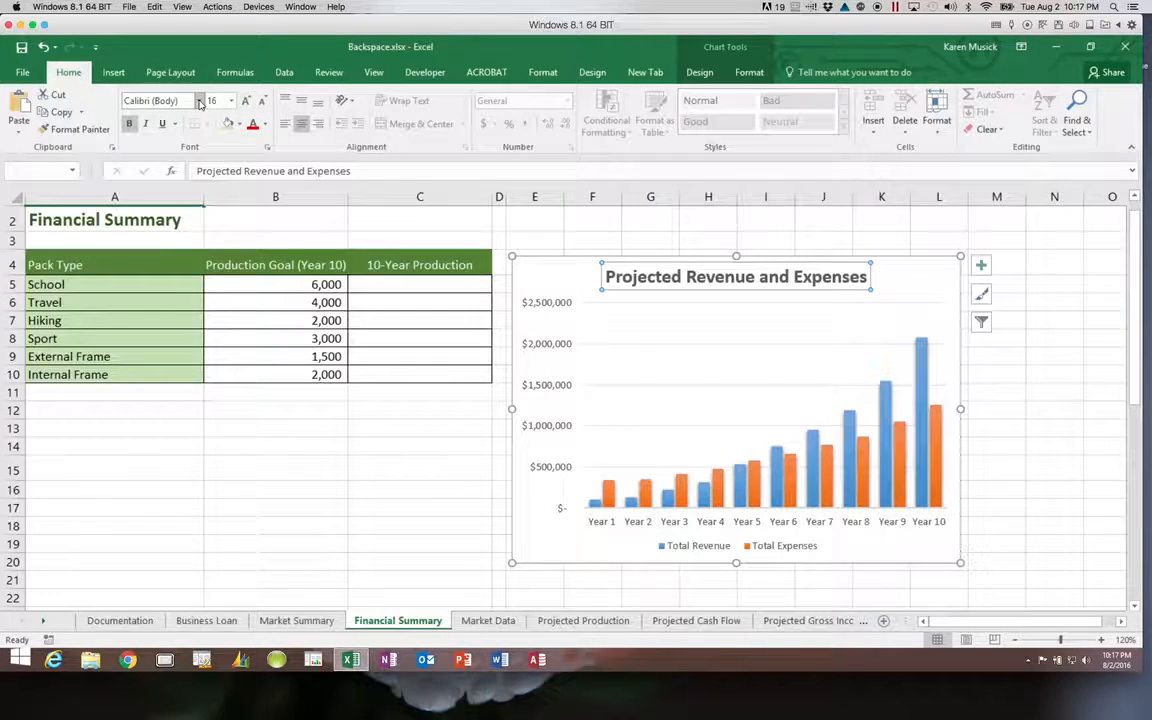
pyautogui.click(200, 101)
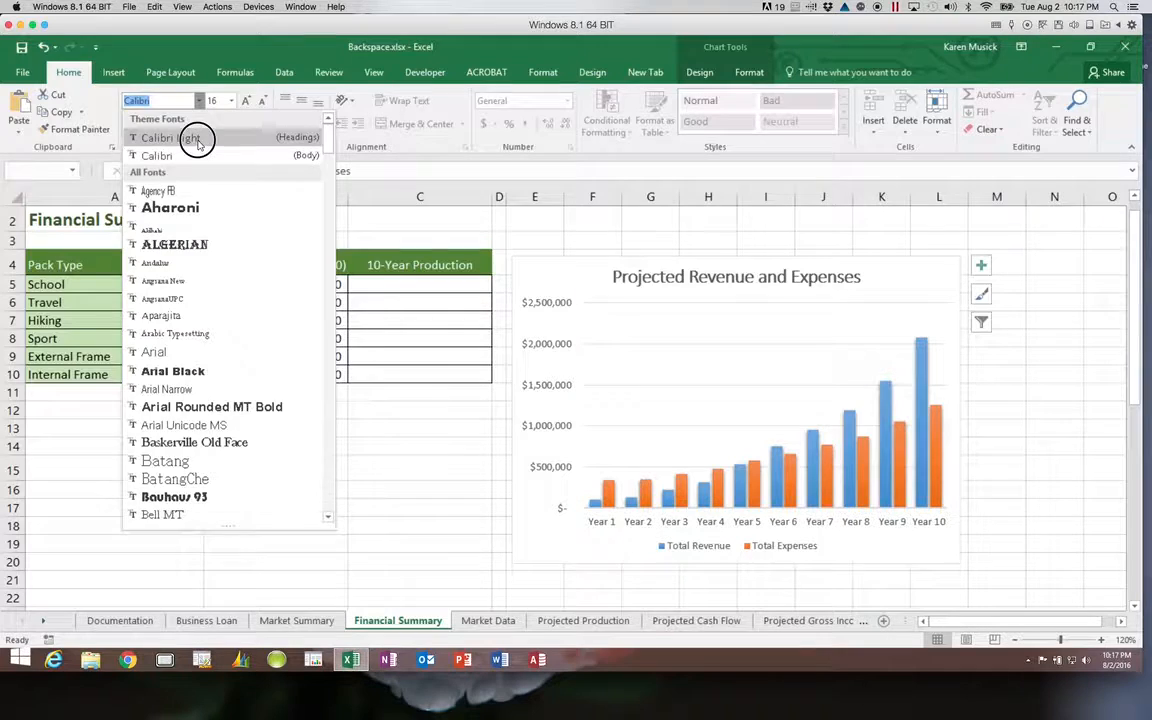
pyautogui.click(160, 136)
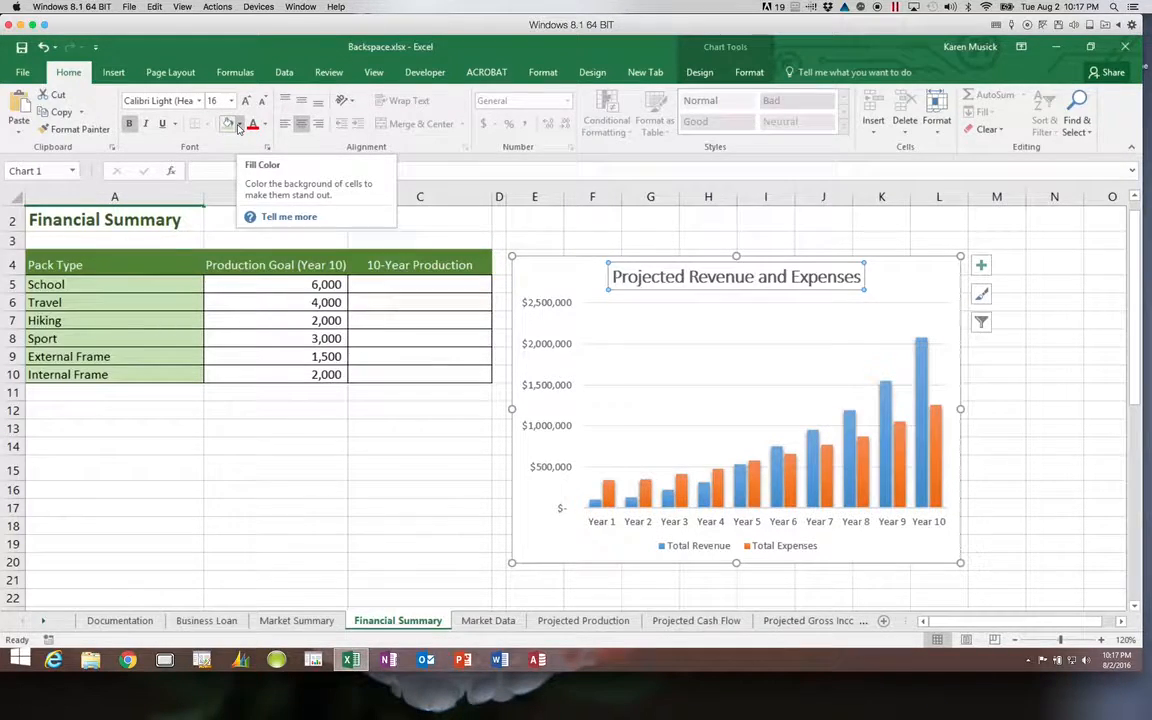
pyautogui.click(239, 124)
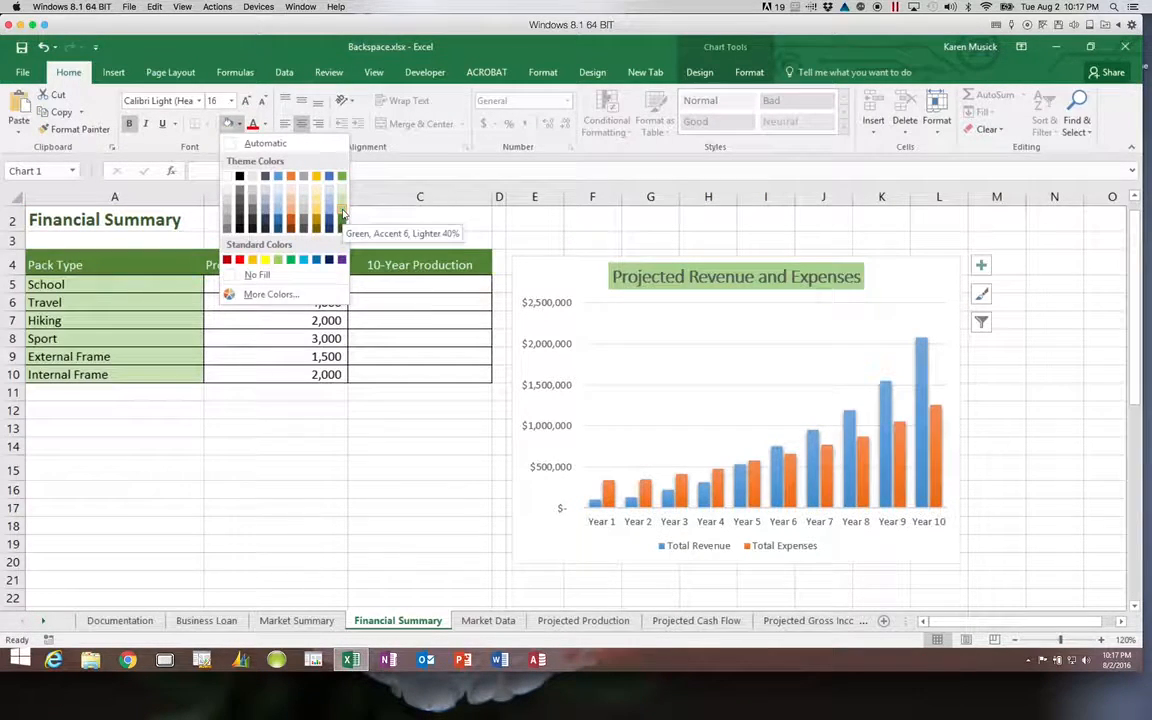
pyautogui.click(239, 124)
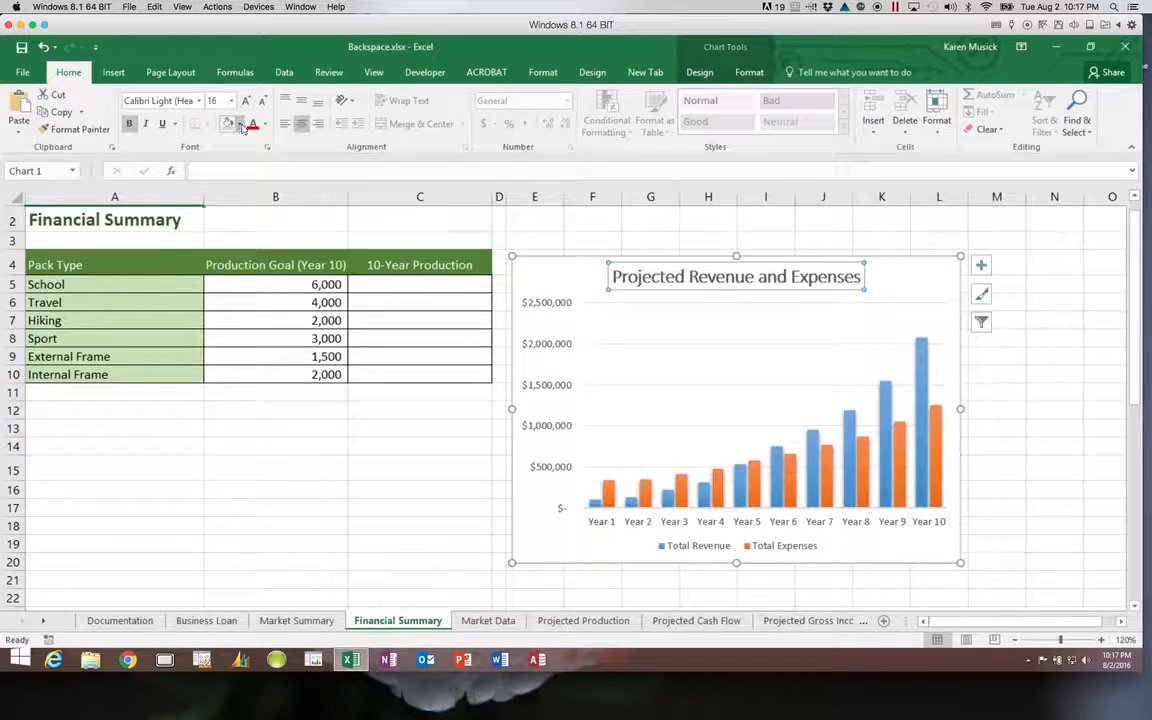
pyautogui.click(265, 124)
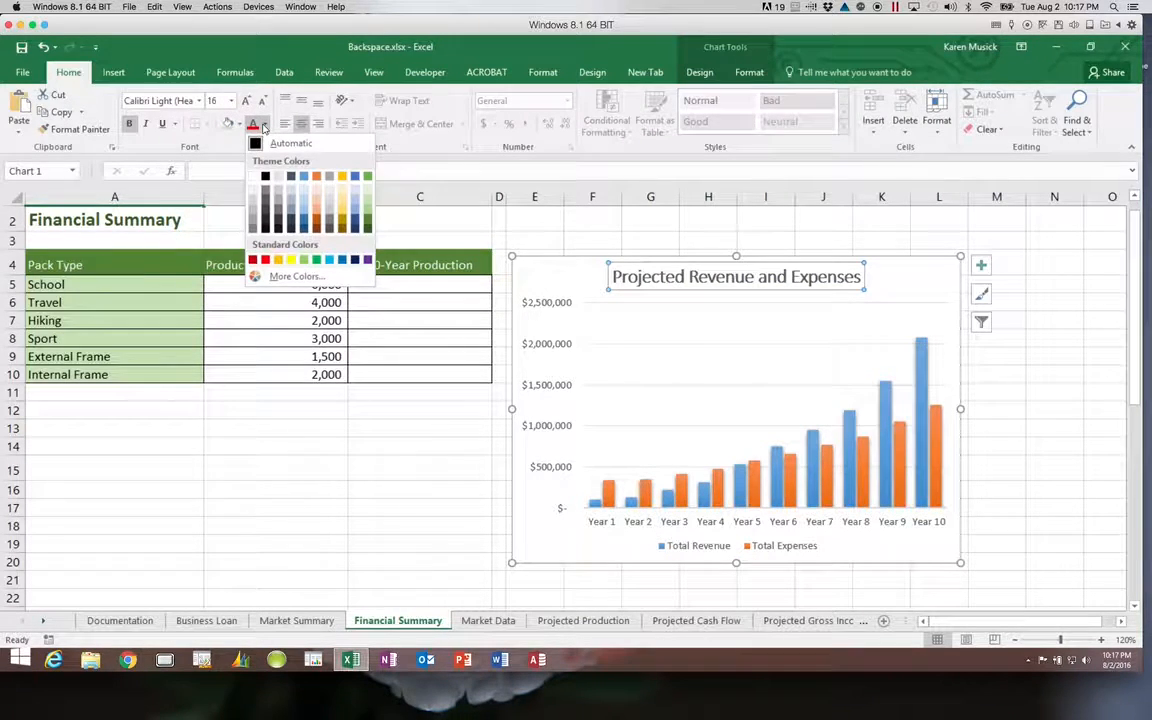
pyautogui.click(367, 222)
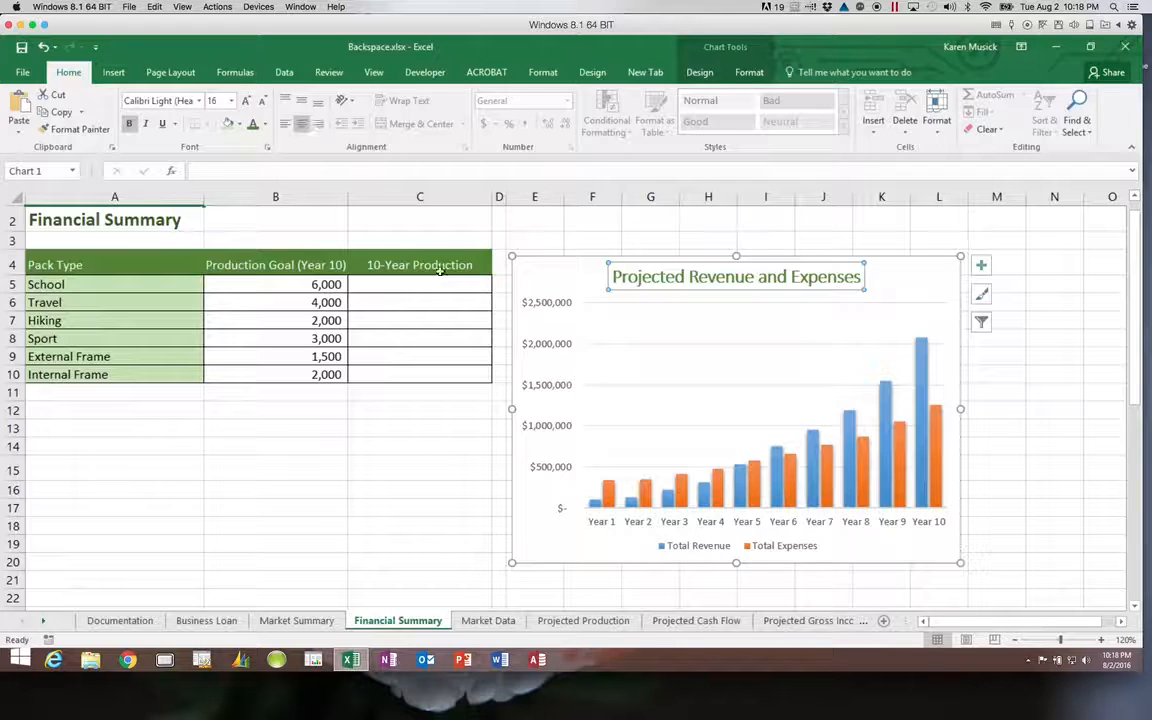
# Set the value axis major unit to 250000 in the Format Axis pane.
pyautogui.doubleClick(553, 383)
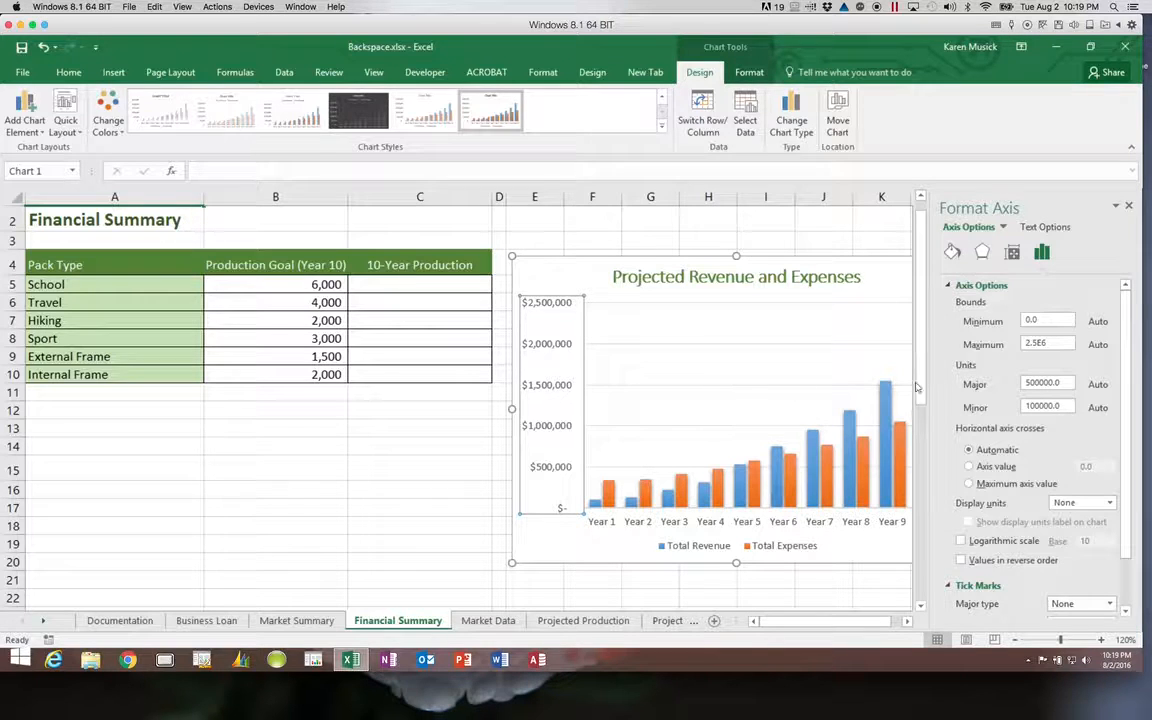
pyautogui.moveTo(1067, 383); pyautogui.dragTo(1018, 388)
pyautogui.write('25000')
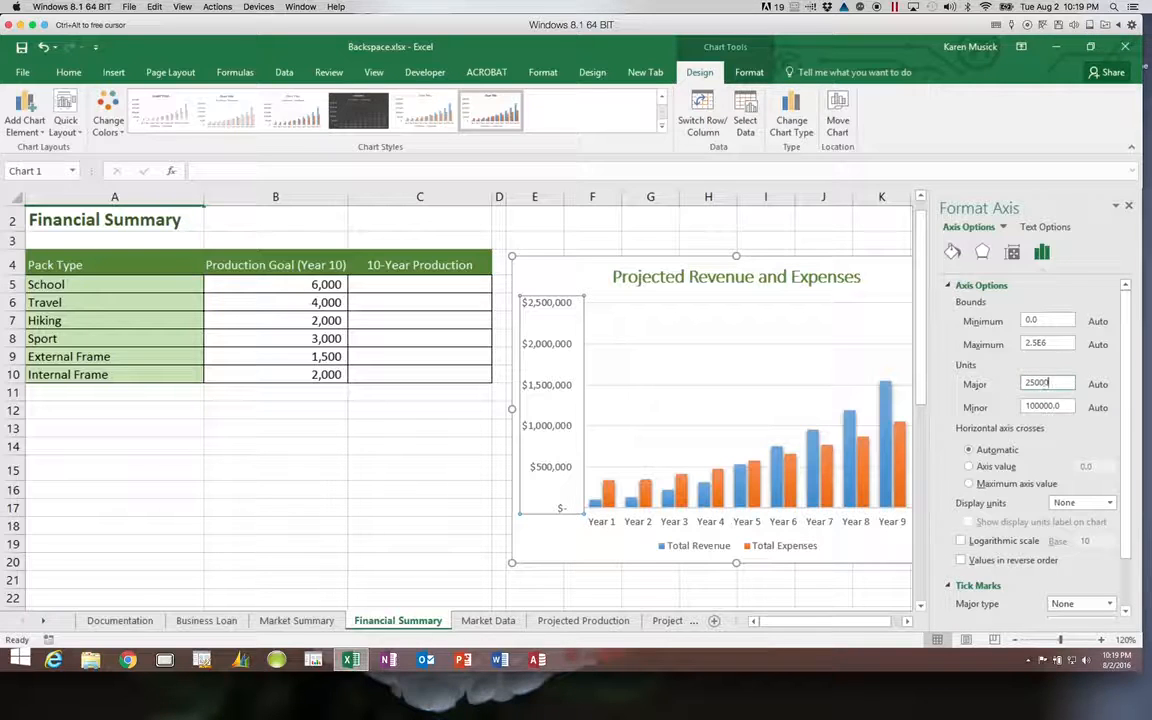
pyautogui.write('0')
pyautogui.press('Return')
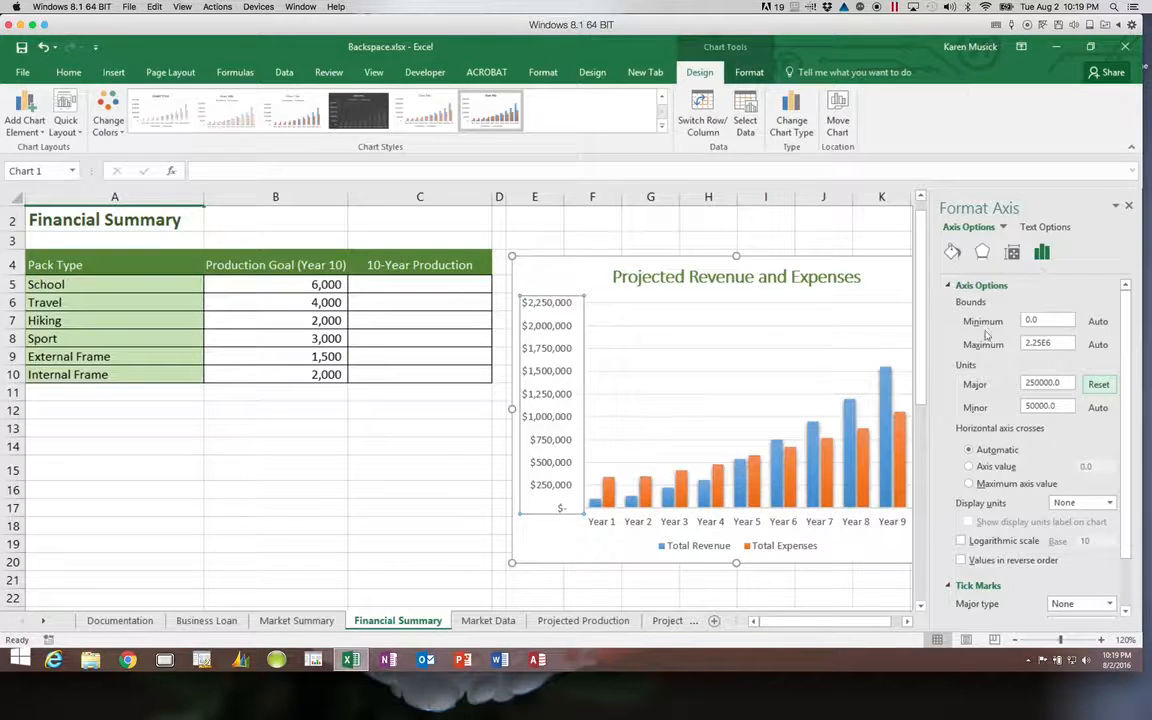
pyautogui.click(1127, 205)
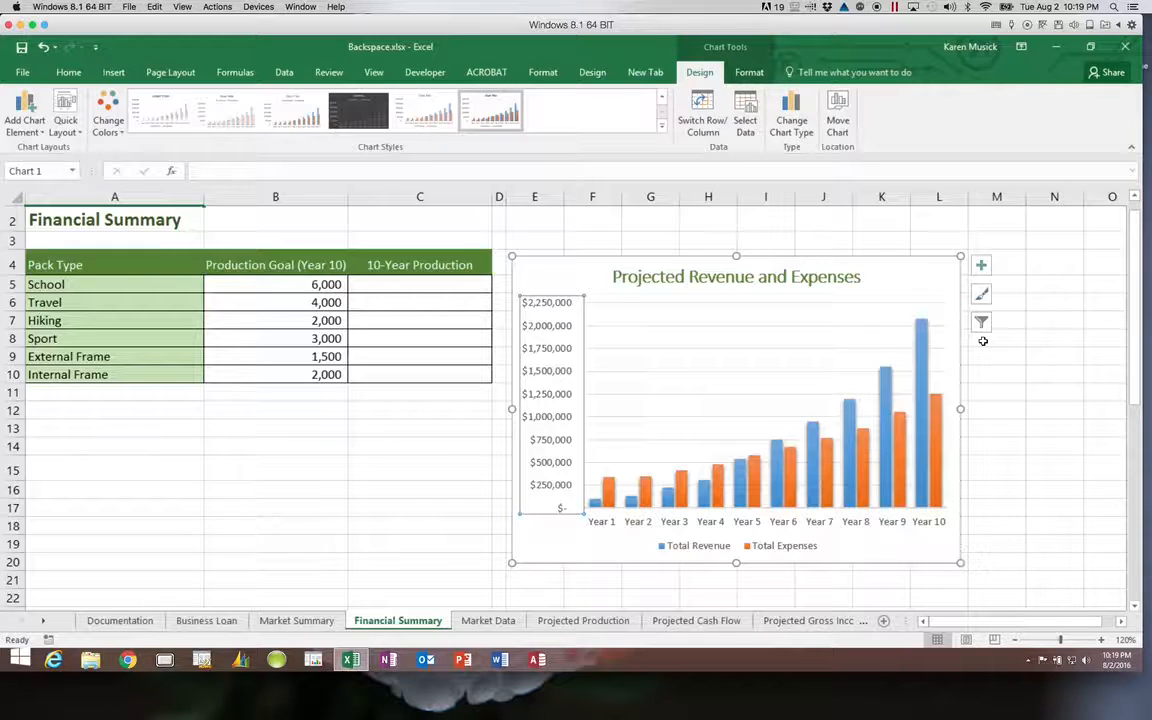
# Turn on Primary Major Horizontal and Primary Major Vertical gridlines via Chart Elements.
pyautogui.click(983, 268)
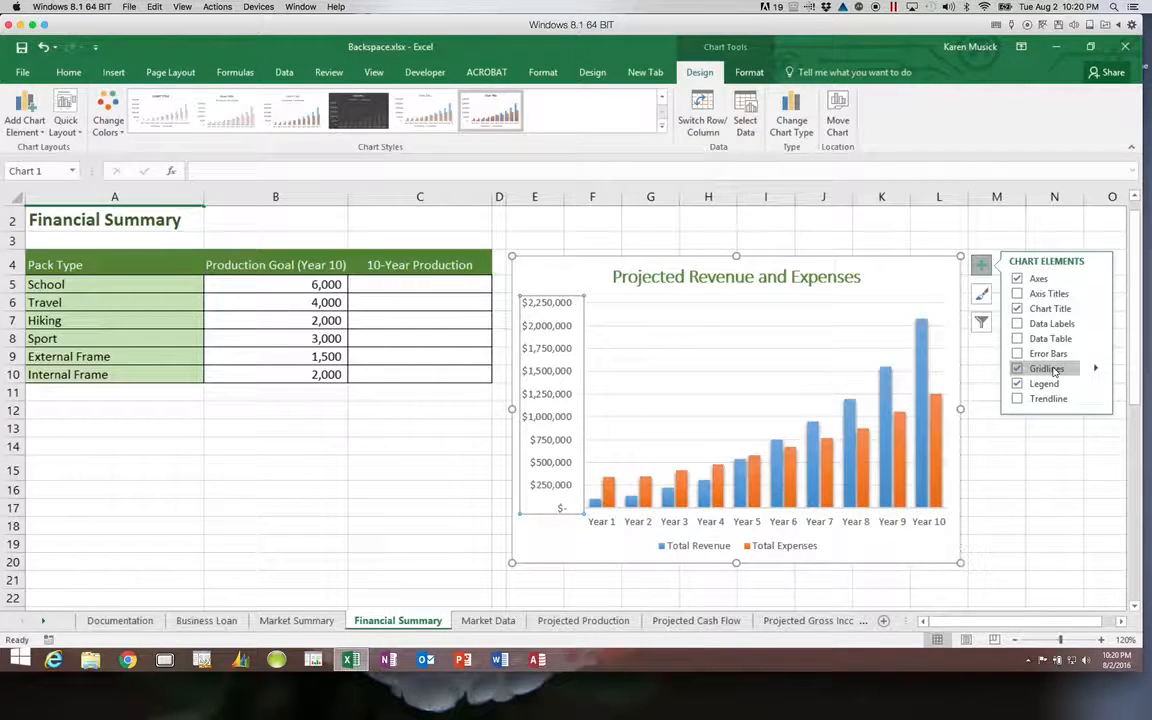
pyautogui.click(1122, 621)
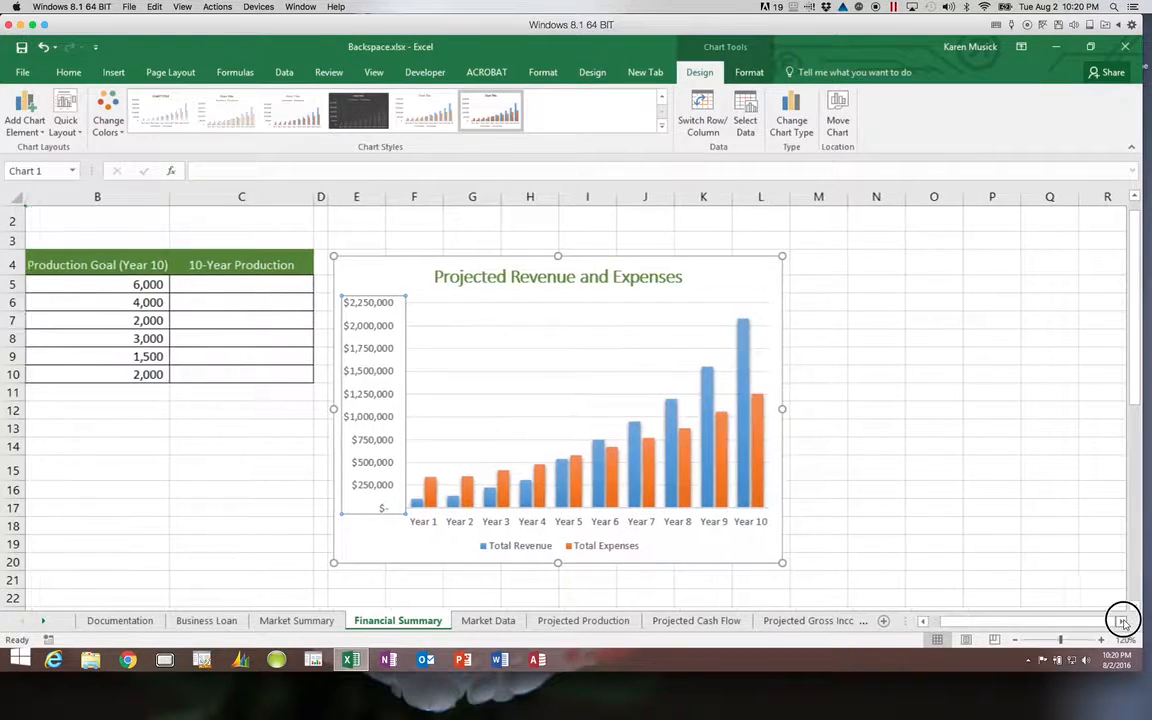
pyautogui.click(1122, 621)
pyautogui.click(1122, 621)
pyautogui.click(1122, 621)
pyautogui.click(500, 265)
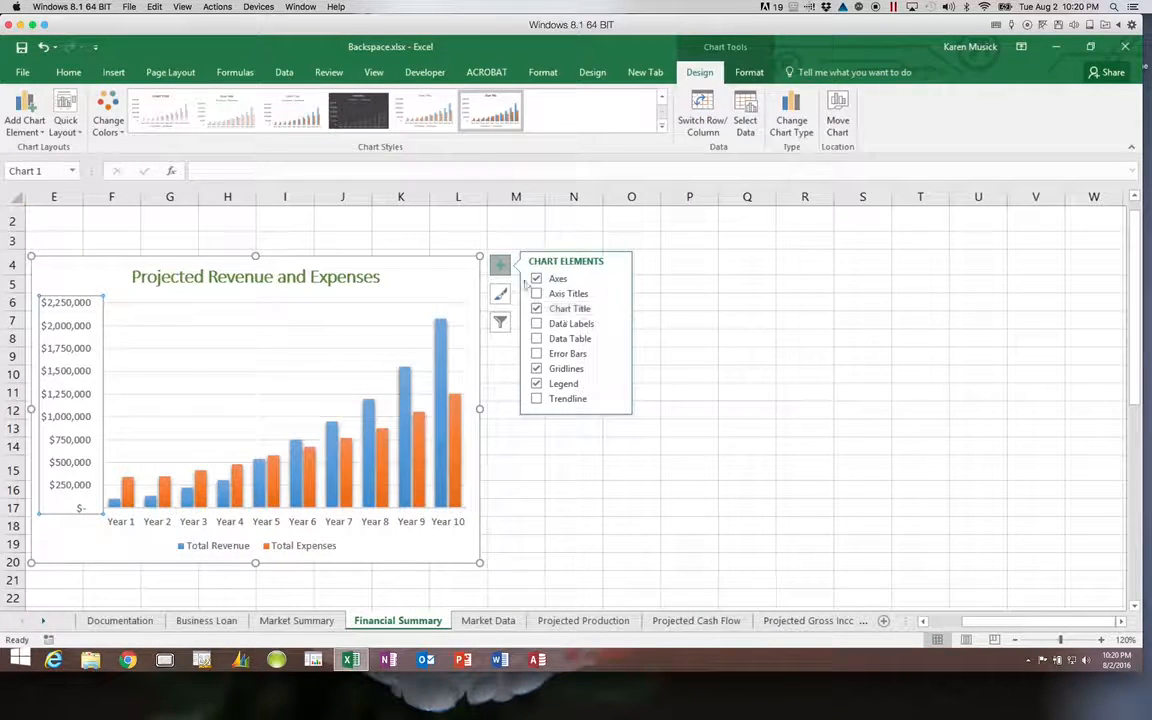
pyautogui.click(615, 370)
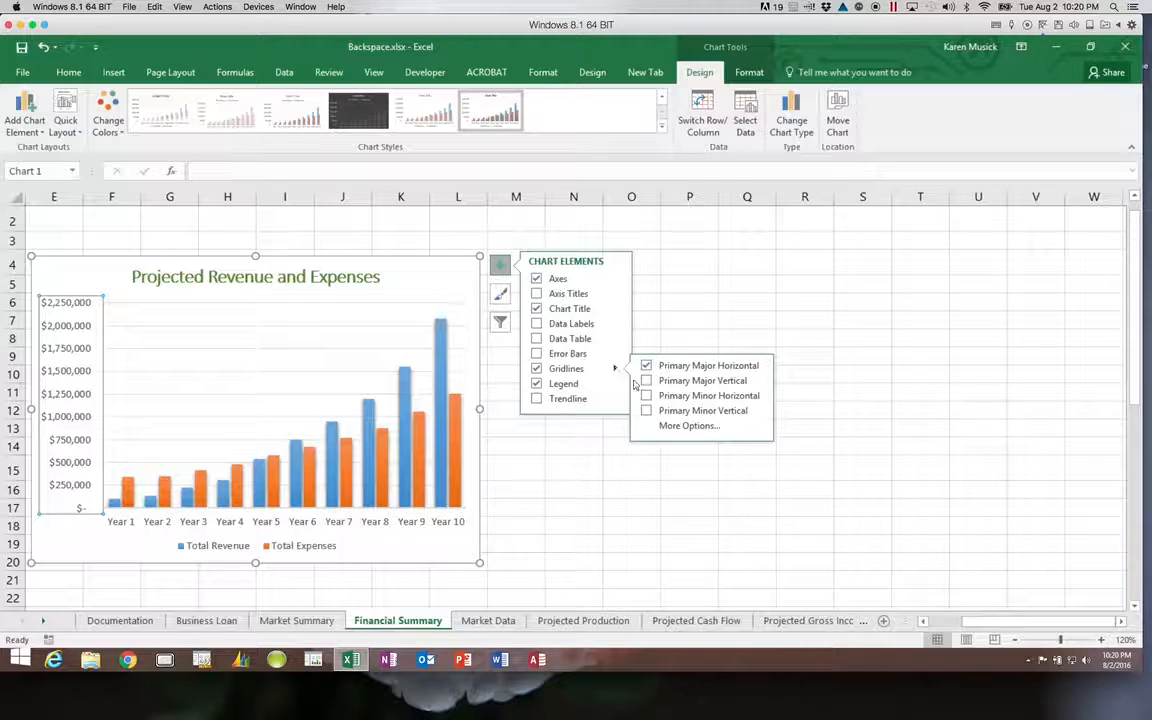
pyautogui.click(646, 381)
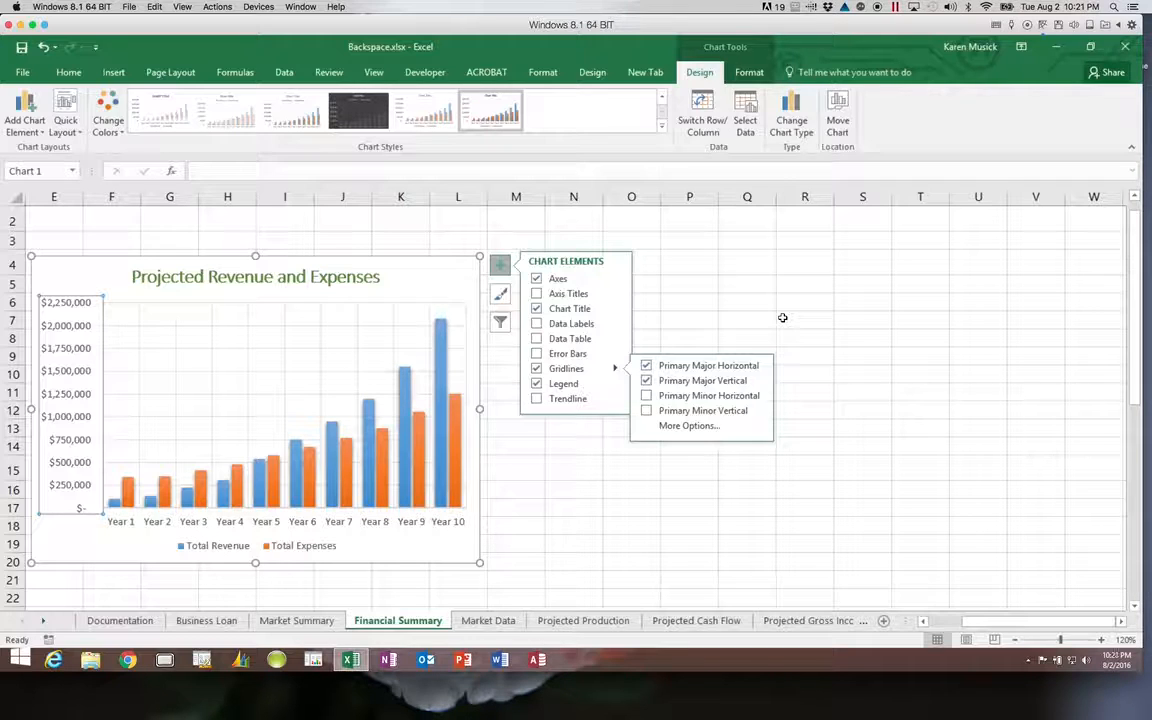
pyautogui.click(500, 266)
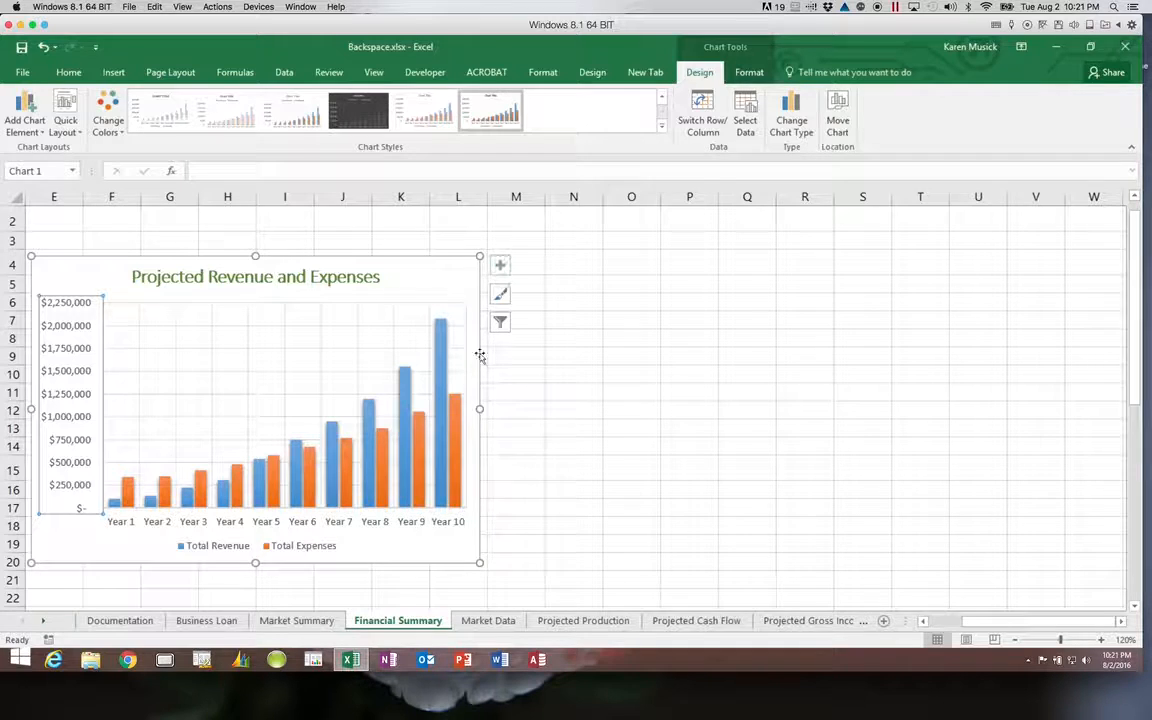
# Set the Total Revenue series Gap Width to 200% in the Format Data Point pane.
pyautogui.click(404, 448)
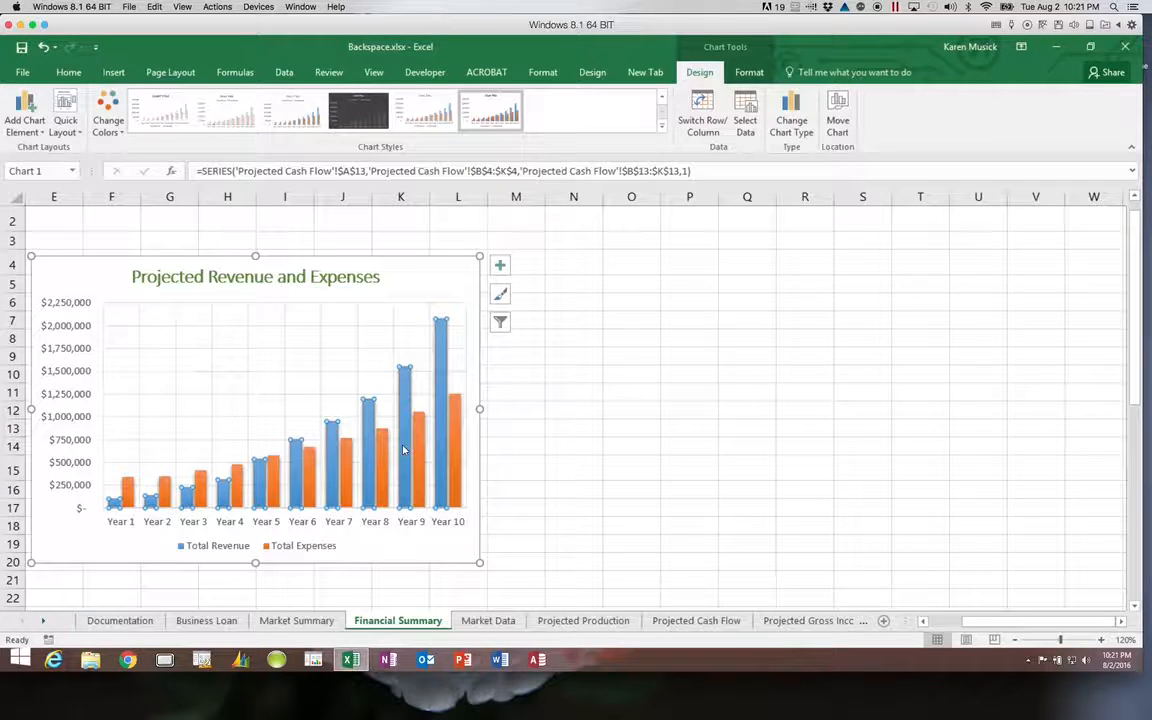
pyautogui.doubleClick(404, 448)
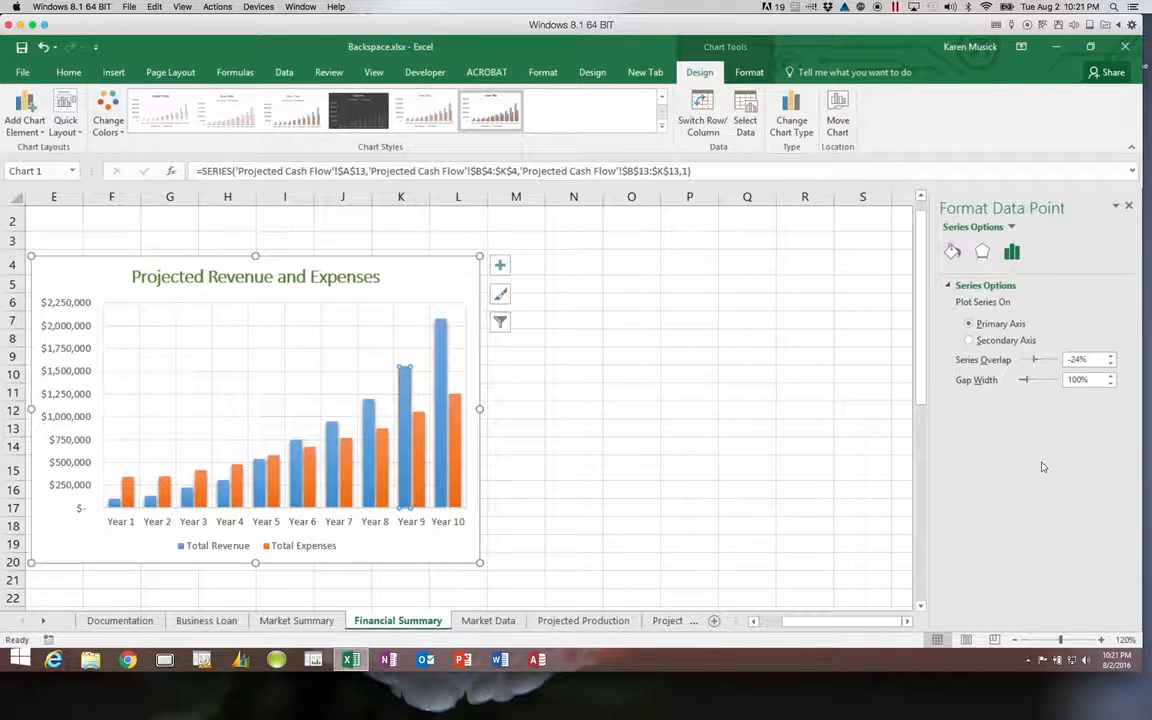
pyautogui.click(1016, 255)
pyautogui.click(1075, 379)
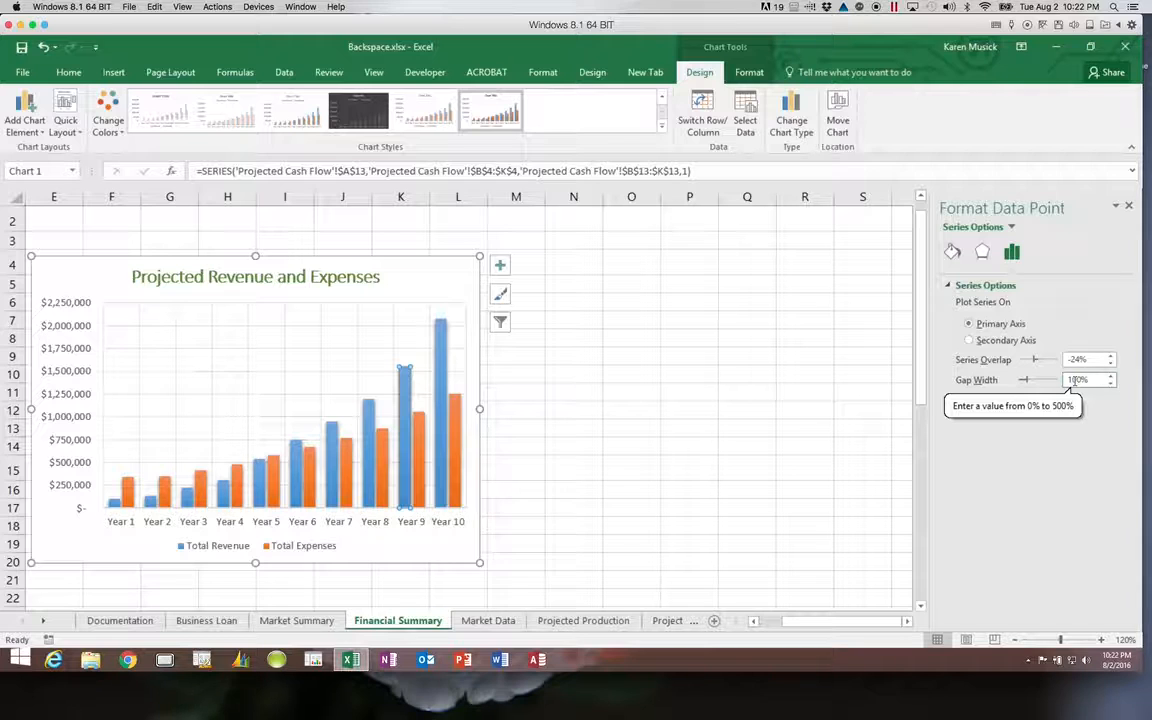
pyautogui.press('BackSpace')
pyautogui.write('20')
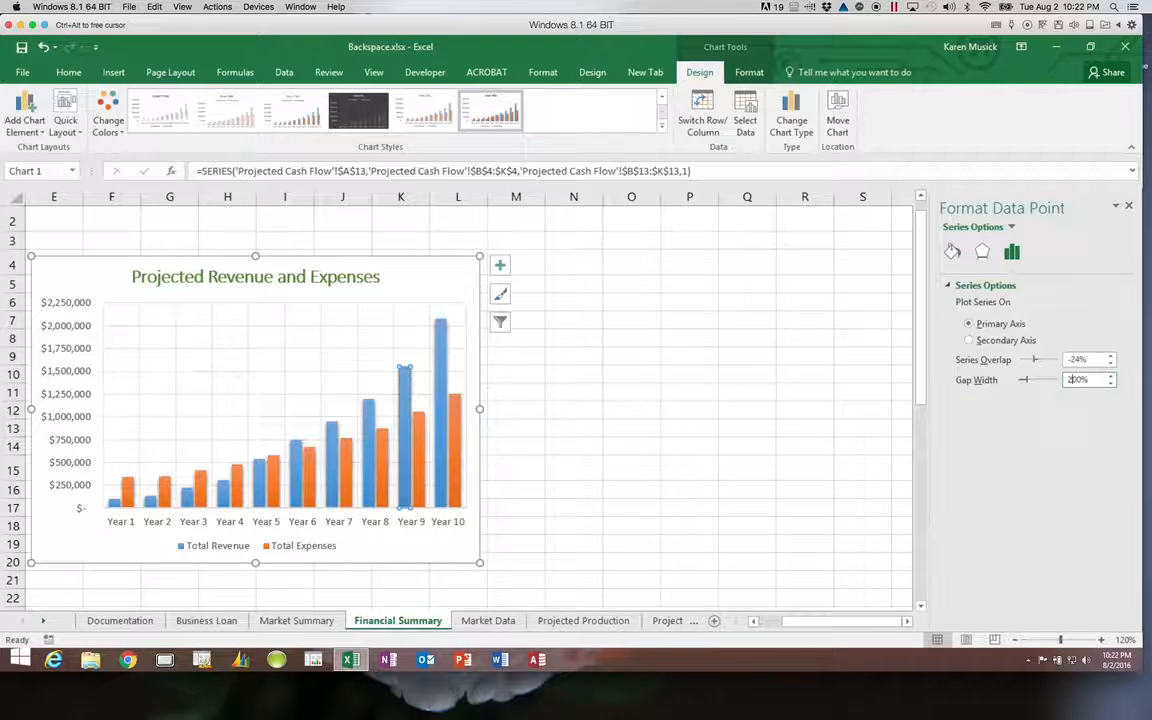
pyautogui.press('Return')
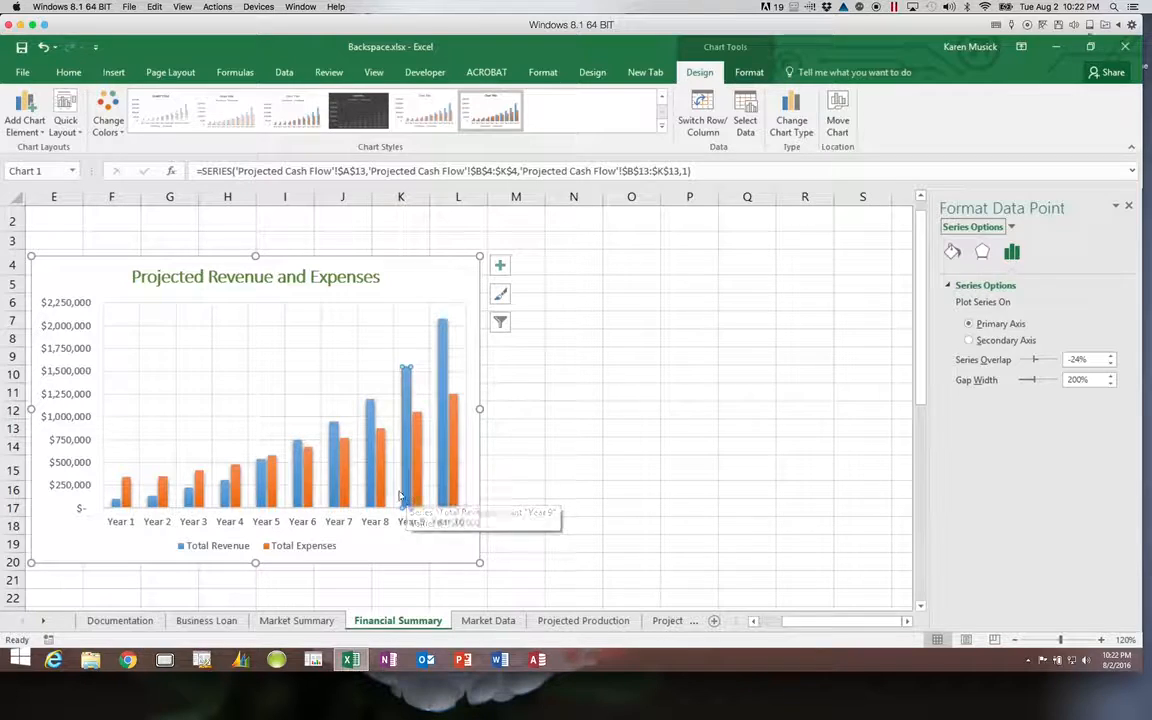
pyautogui.moveTo(408, 496)
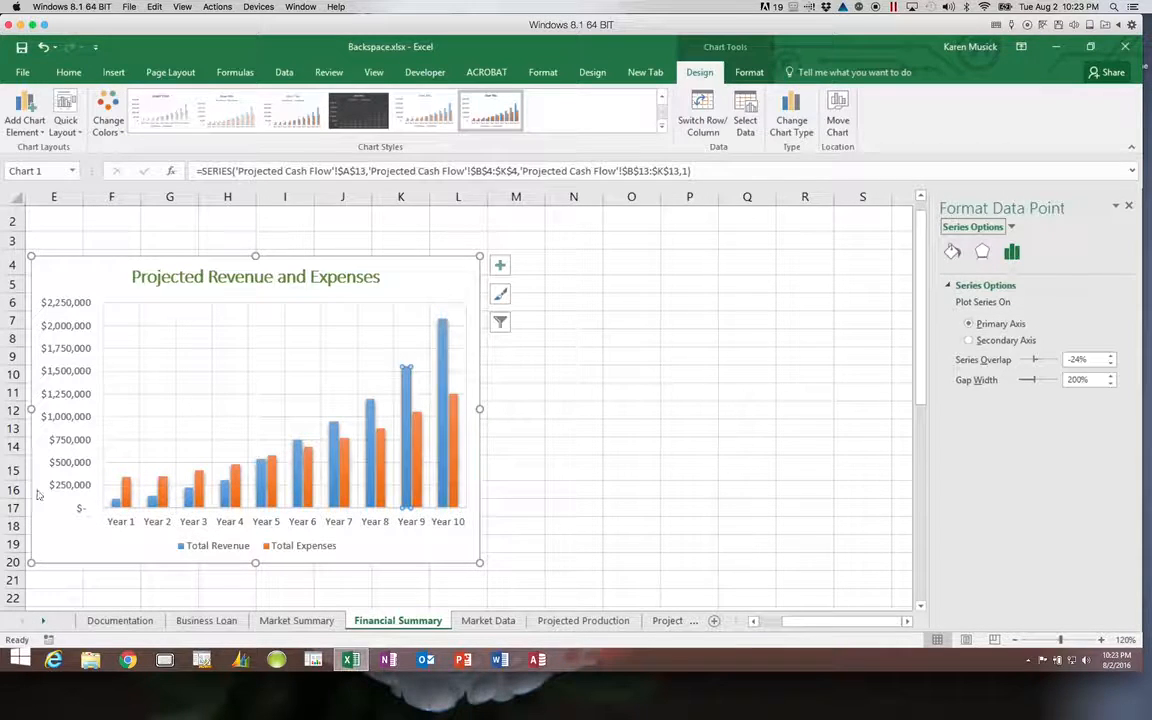
# Close the data point pane and select the whole chart area, returning to the Home tab.
pyautogui.click(1129, 207)
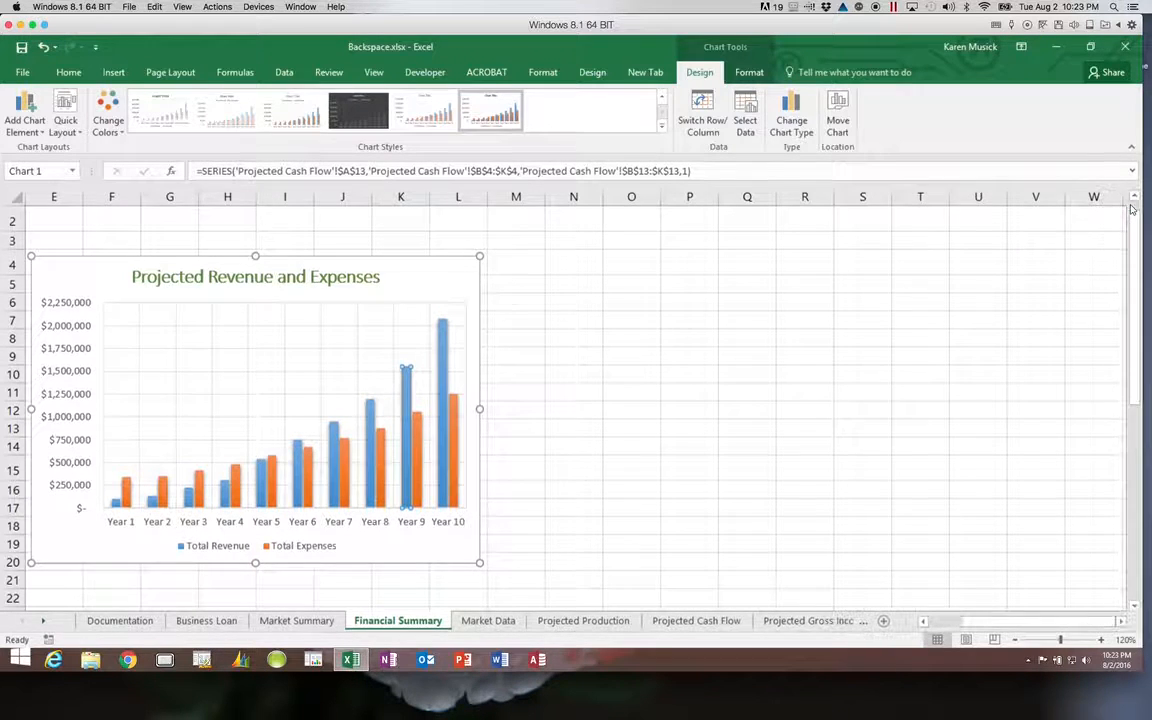
pyautogui.click(419, 276)
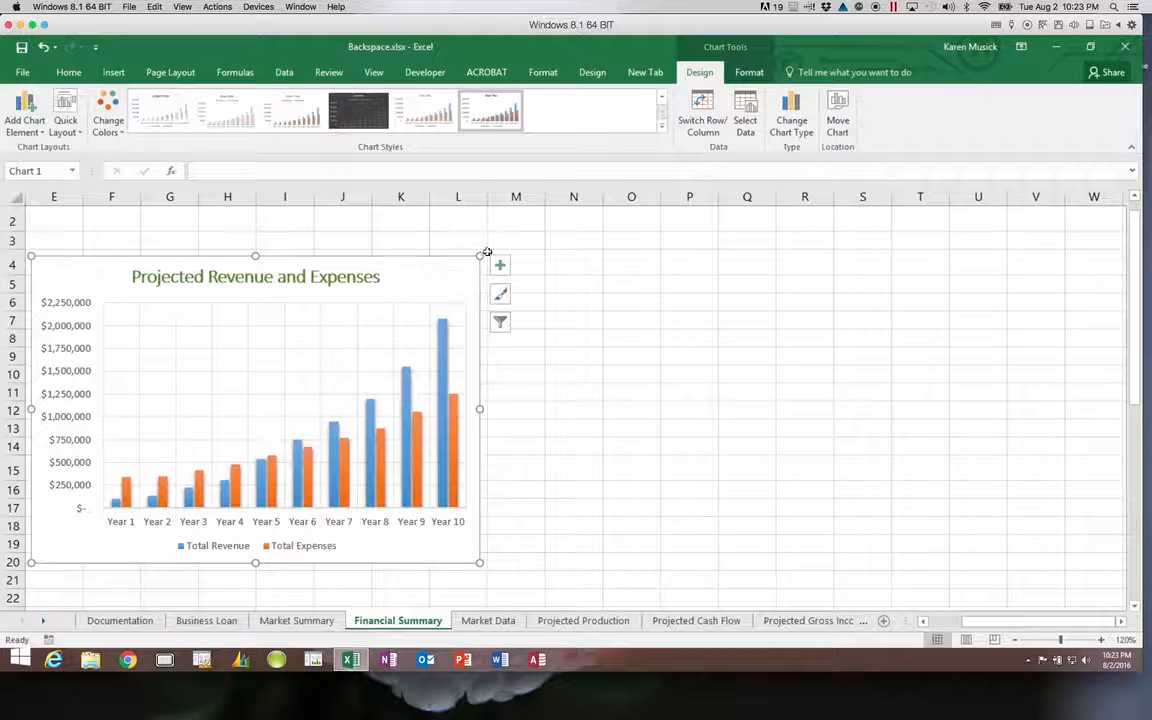
pyautogui.click(748, 74)
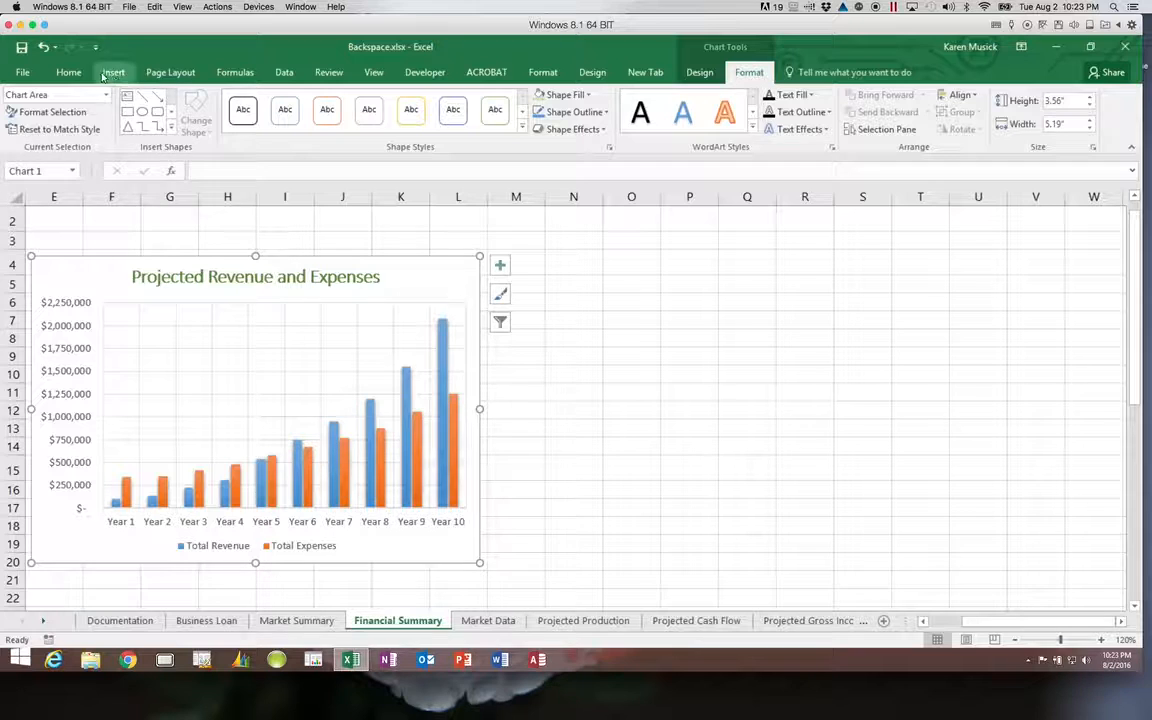
pyautogui.click(69, 74)
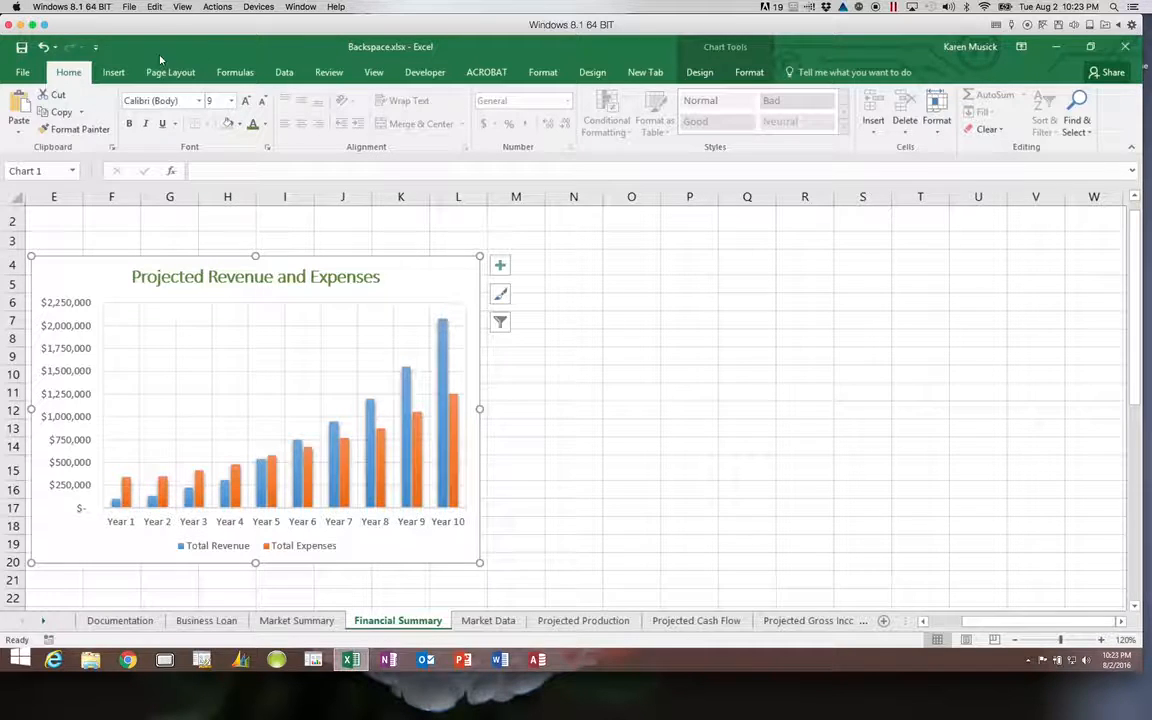
# Fill the chart area with Green, Accent 6, Lighter 80%, then select the plot area.
pyautogui.click(239, 124)
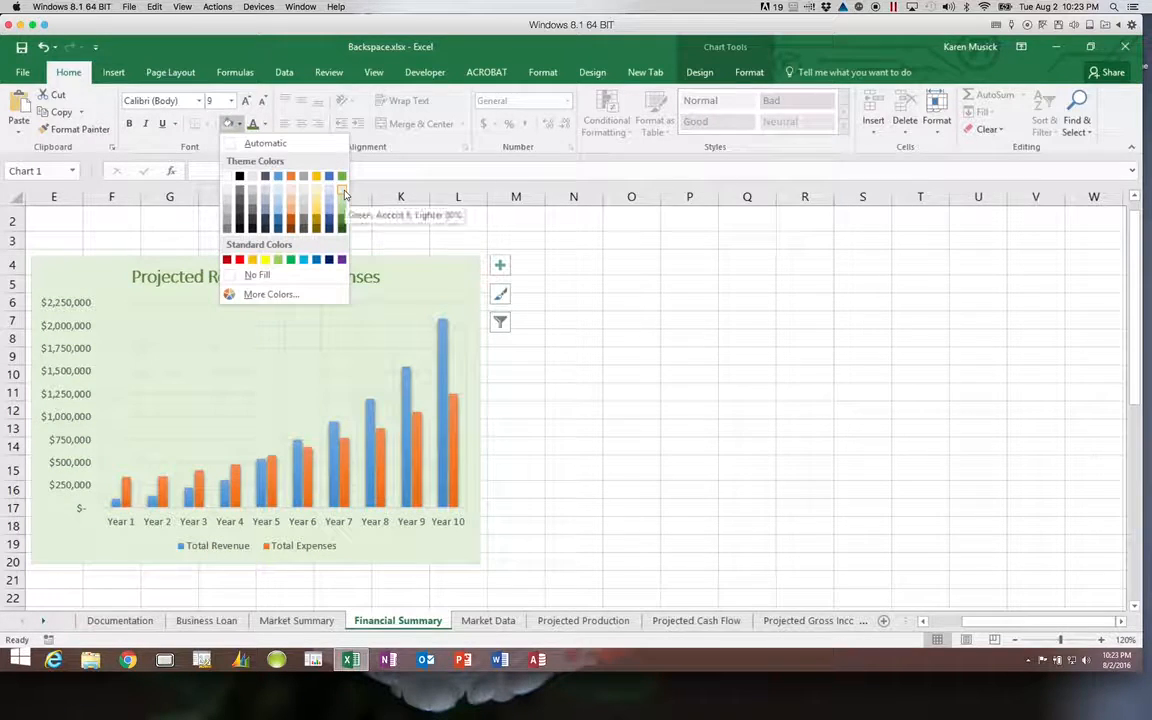
pyautogui.click(343, 197)
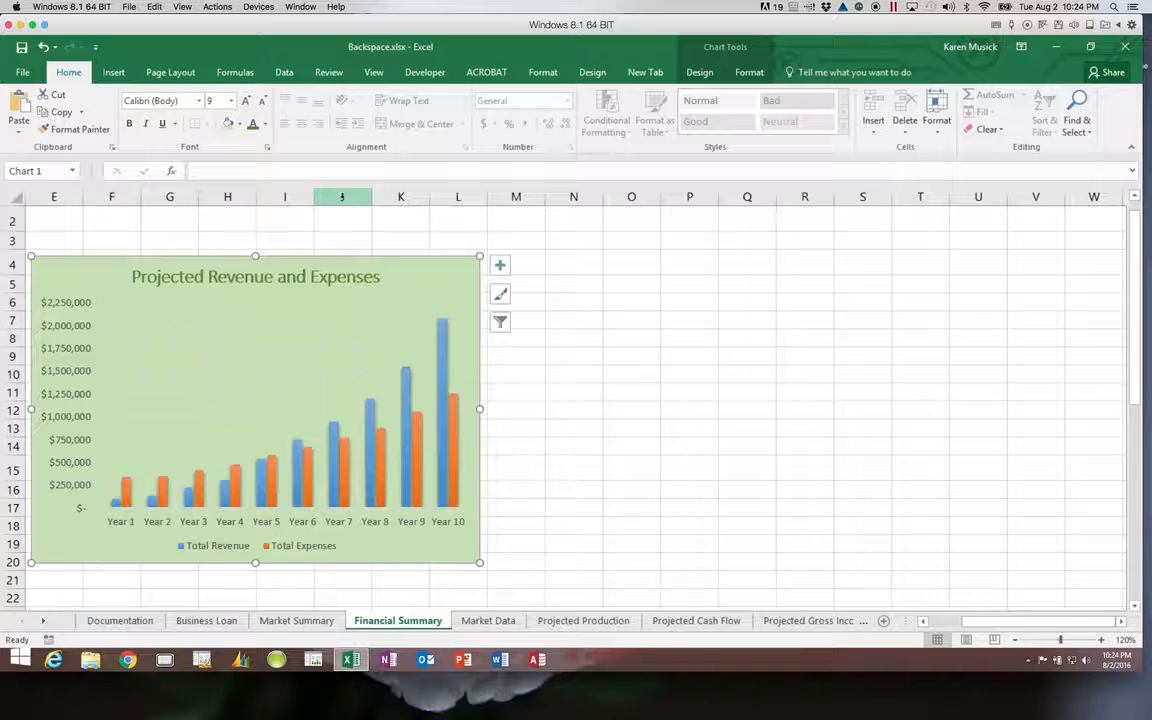
pyautogui.click(253, 360)
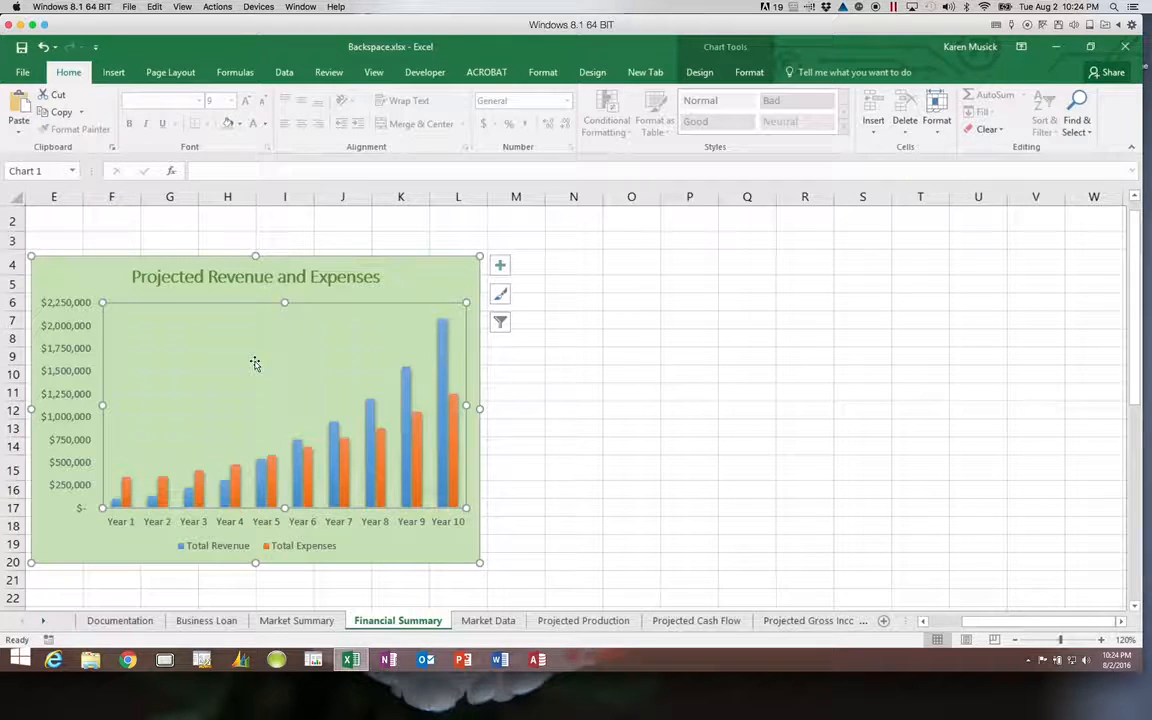
# Select the chart's plot area and bring up its Shape Fill colour palette.
pyautogui.click(750, 73)
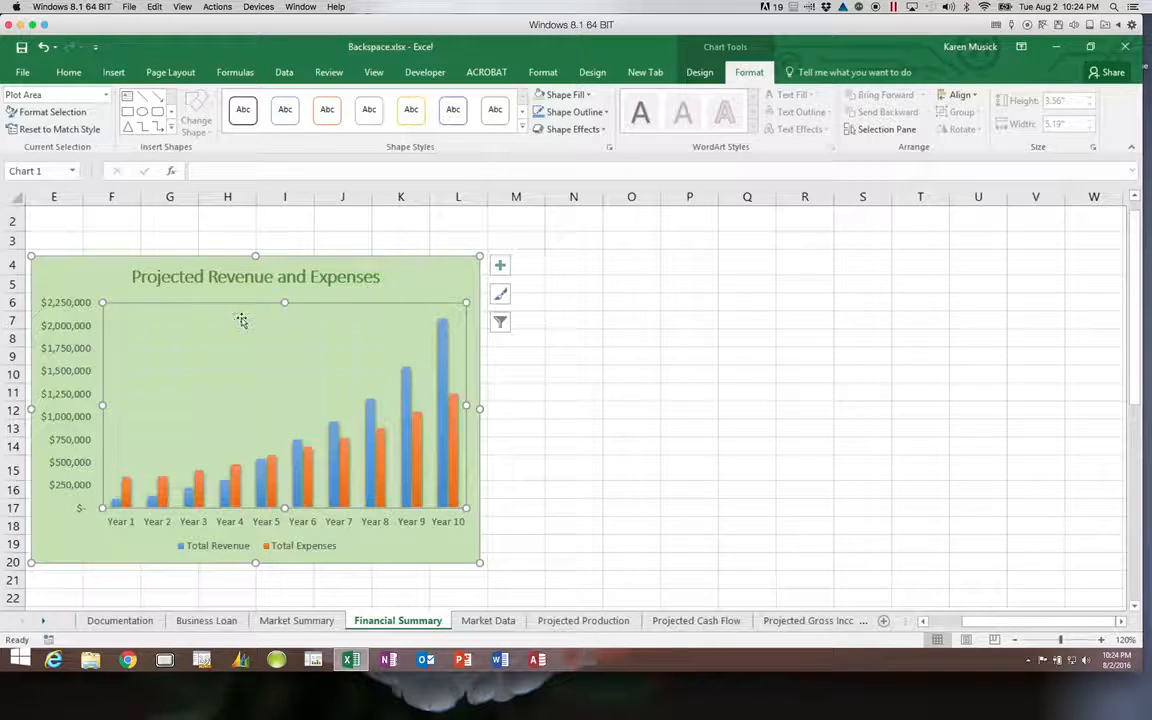
pyautogui.click(179, 330)
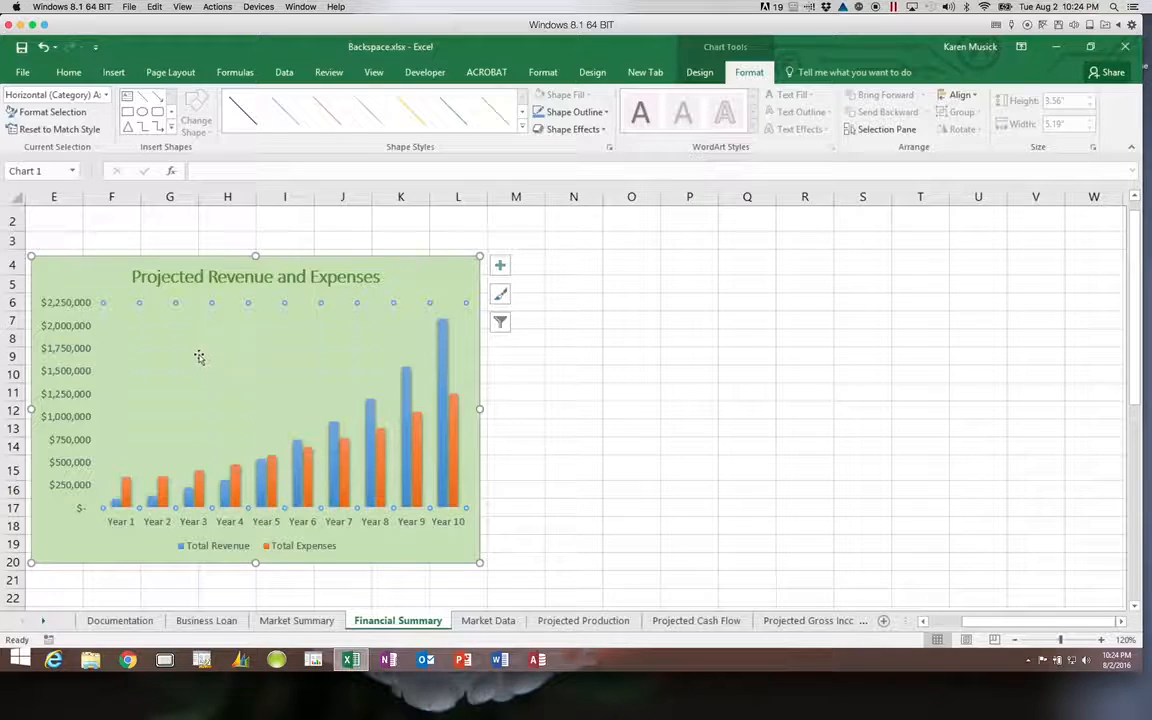
pyautogui.click(199, 357)
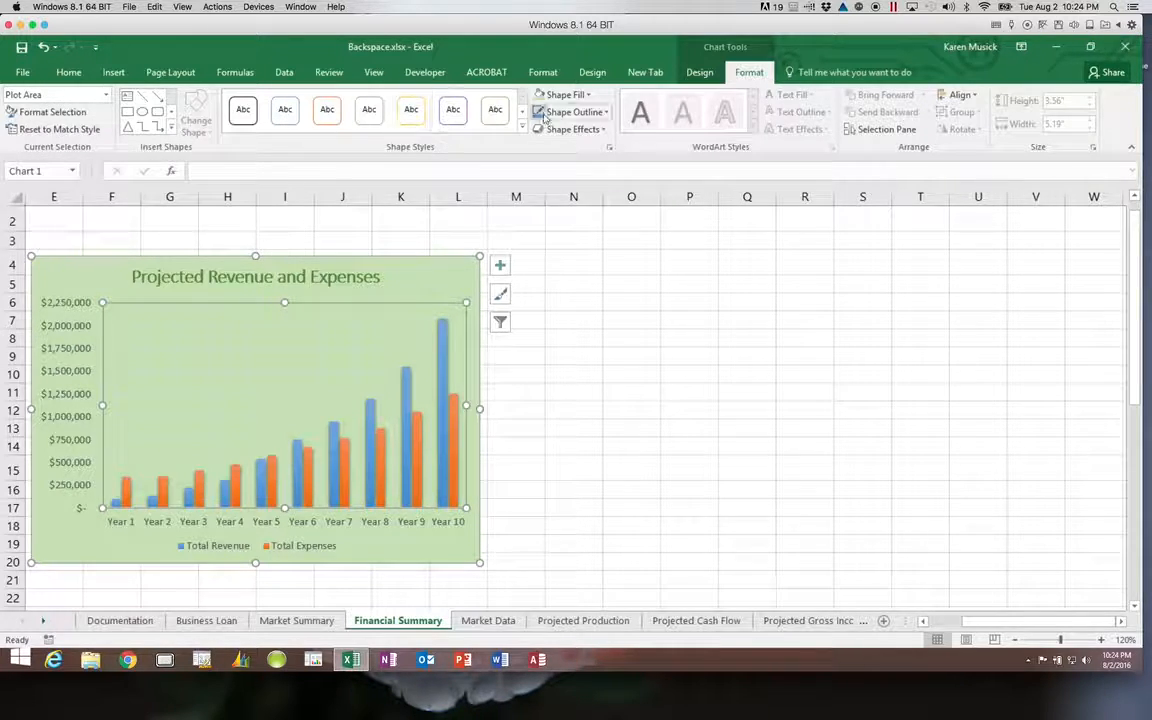
pyautogui.click(590, 96)
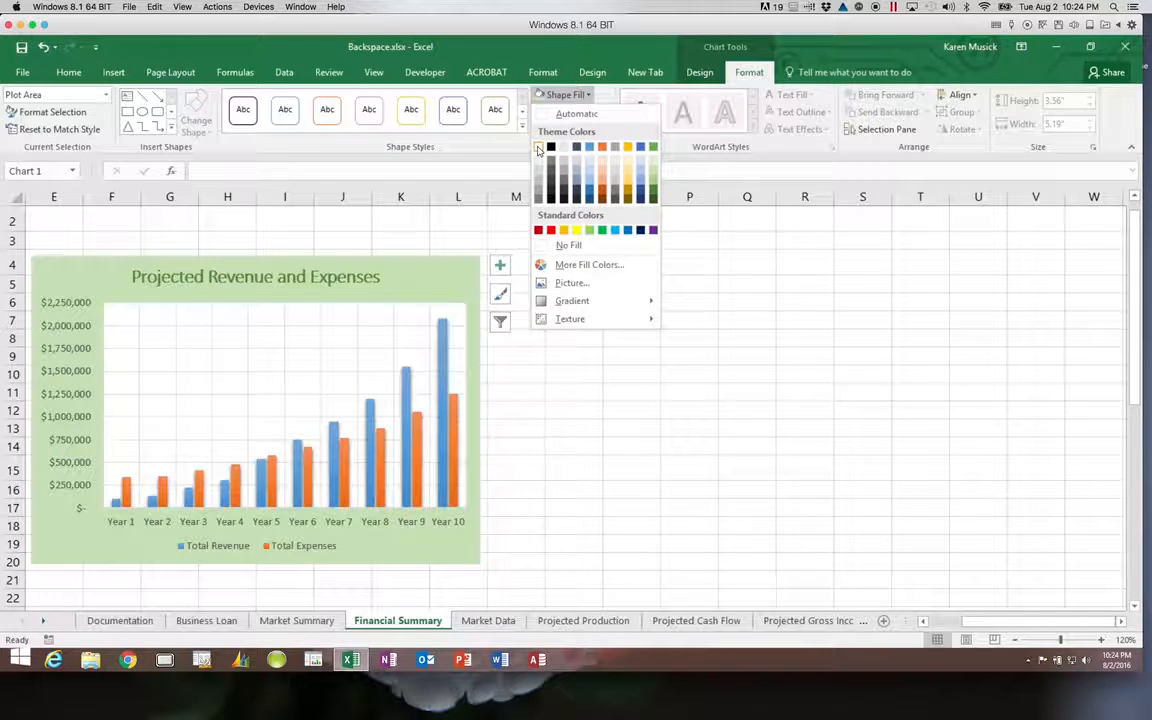
# Fill the plot area with White and save the workbook.
pyautogui.click(538, 148)
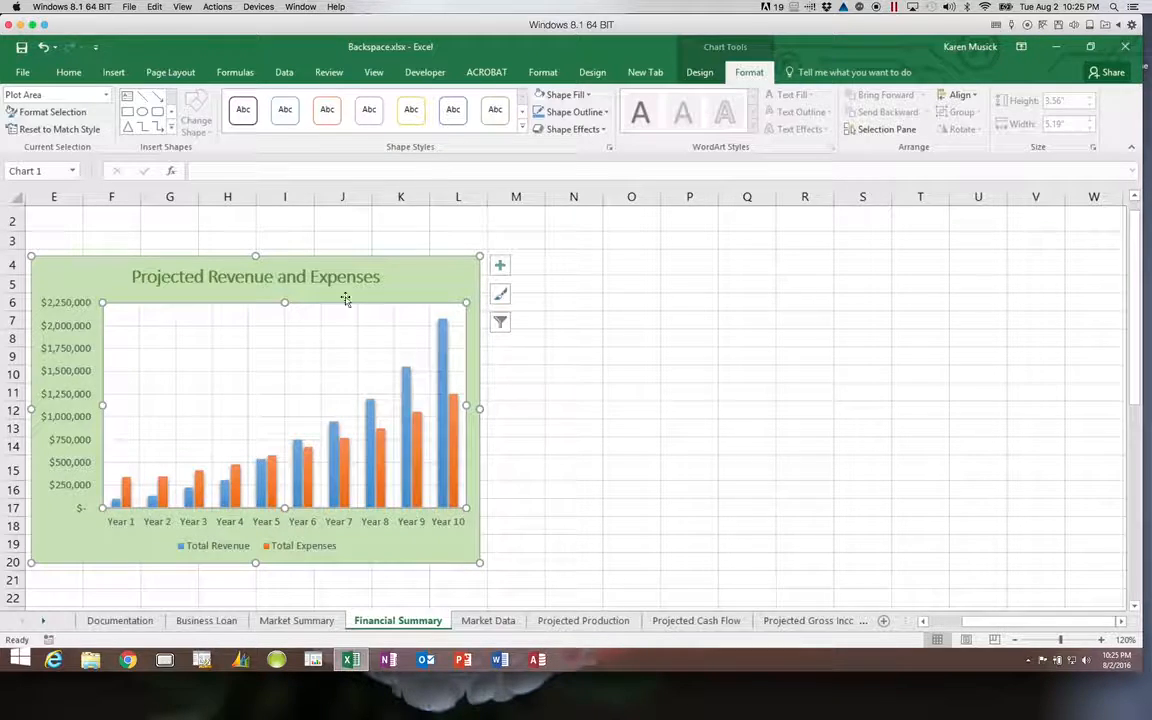
pyautogui.click(21, 49)
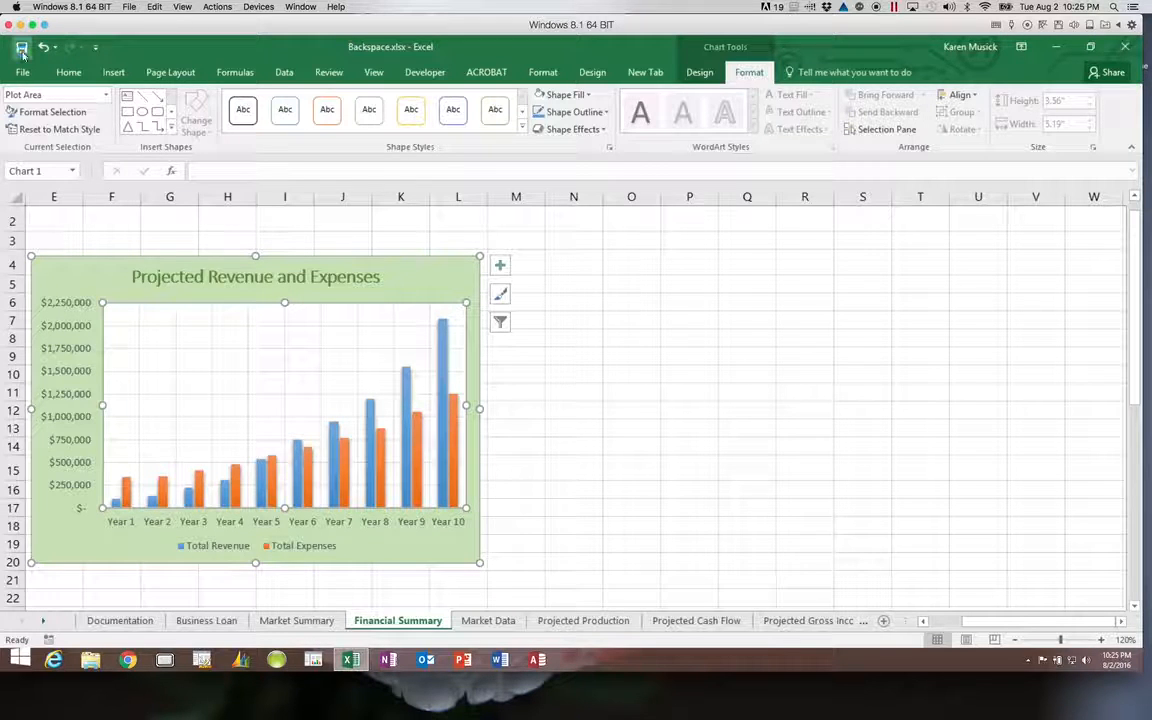